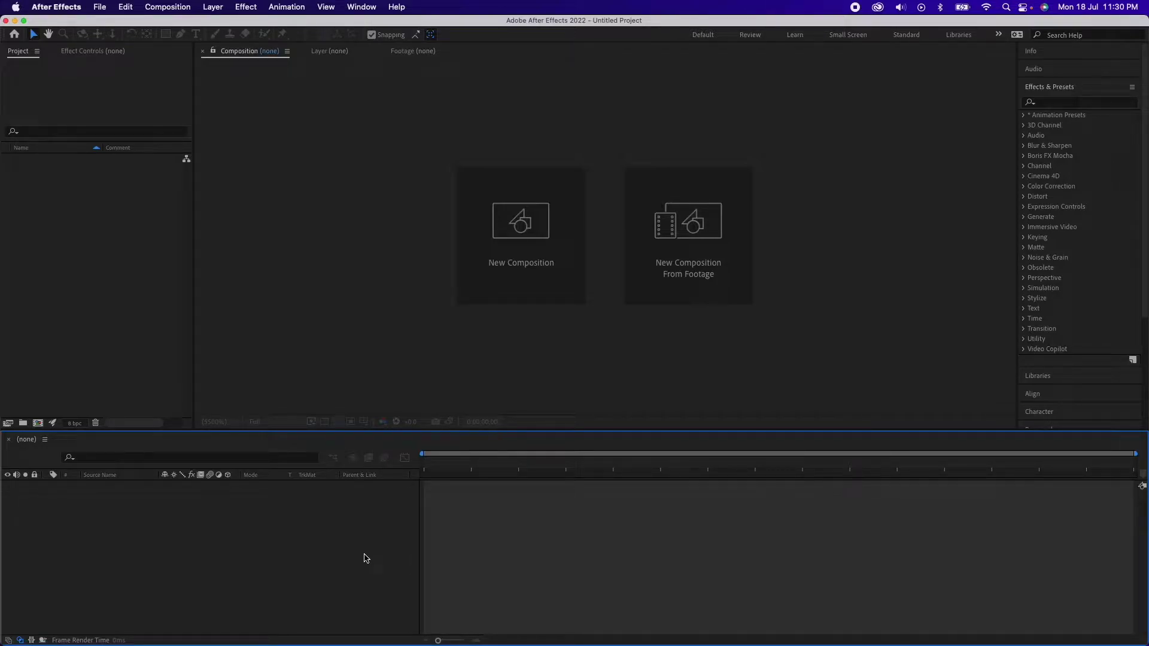
- Create a 1920×1080 composition and add a blue solid layer
{"action": "left_click", "coordinate": [520, 279]}
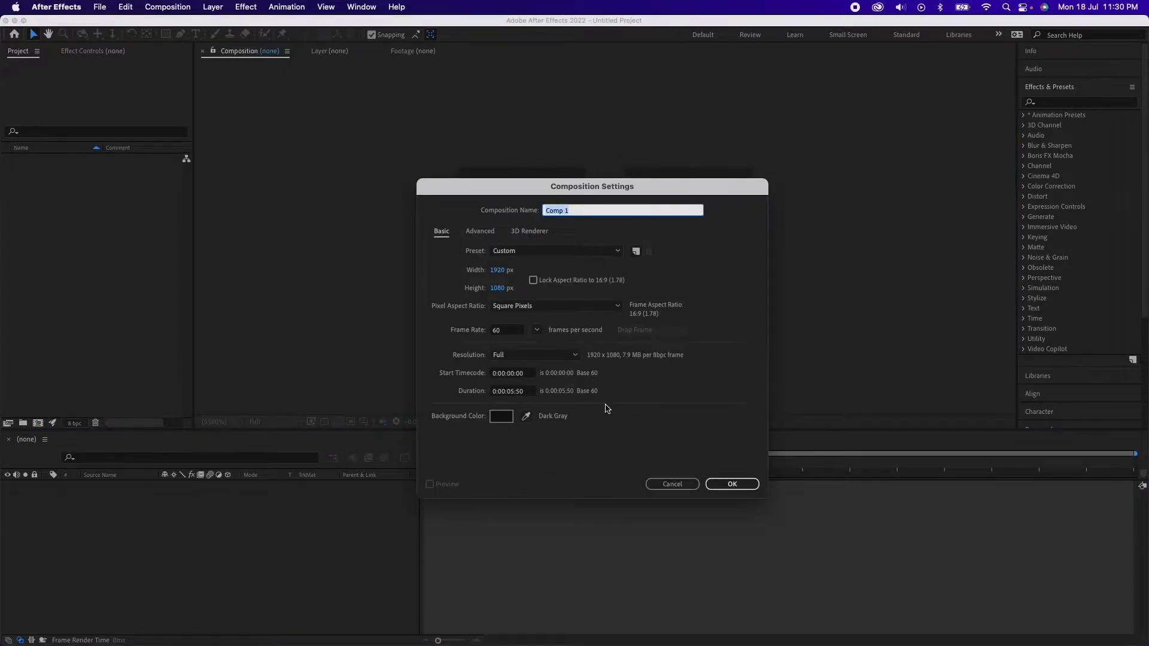
{"action": "left_click", "coordinate": [731, 484]}
{"action": "right_click", "coordinate": [200, 524]}
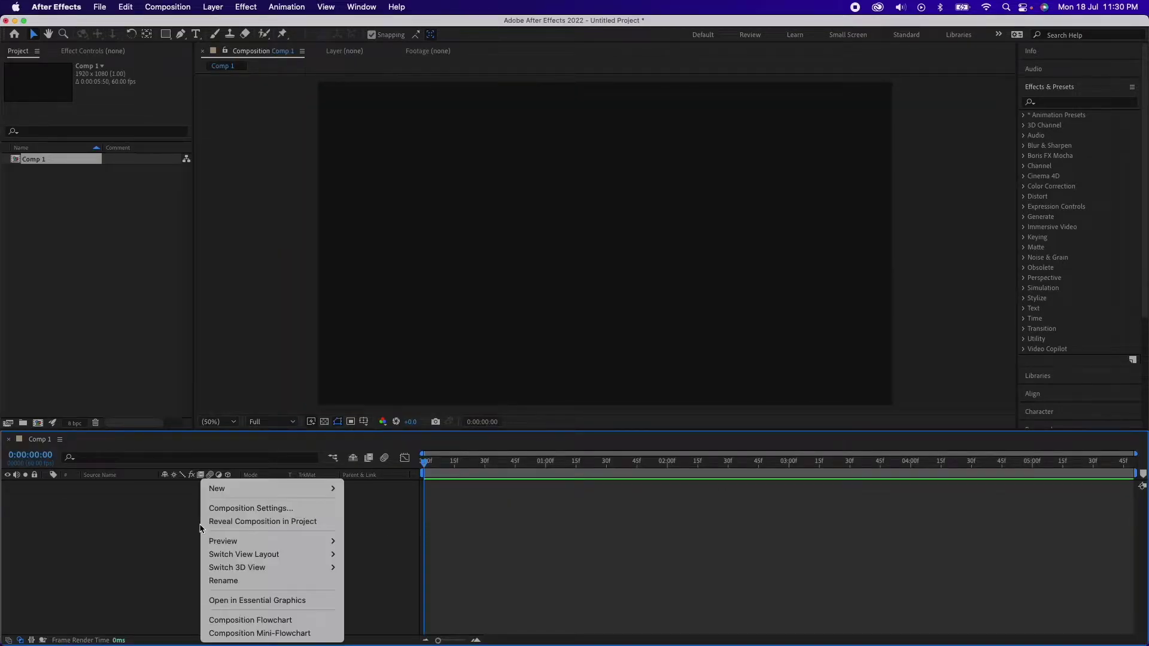
{"action": "mouse_move", "coordinate": [246, 490]}
{"action": "left_click", "coordinate": [376, 524]}
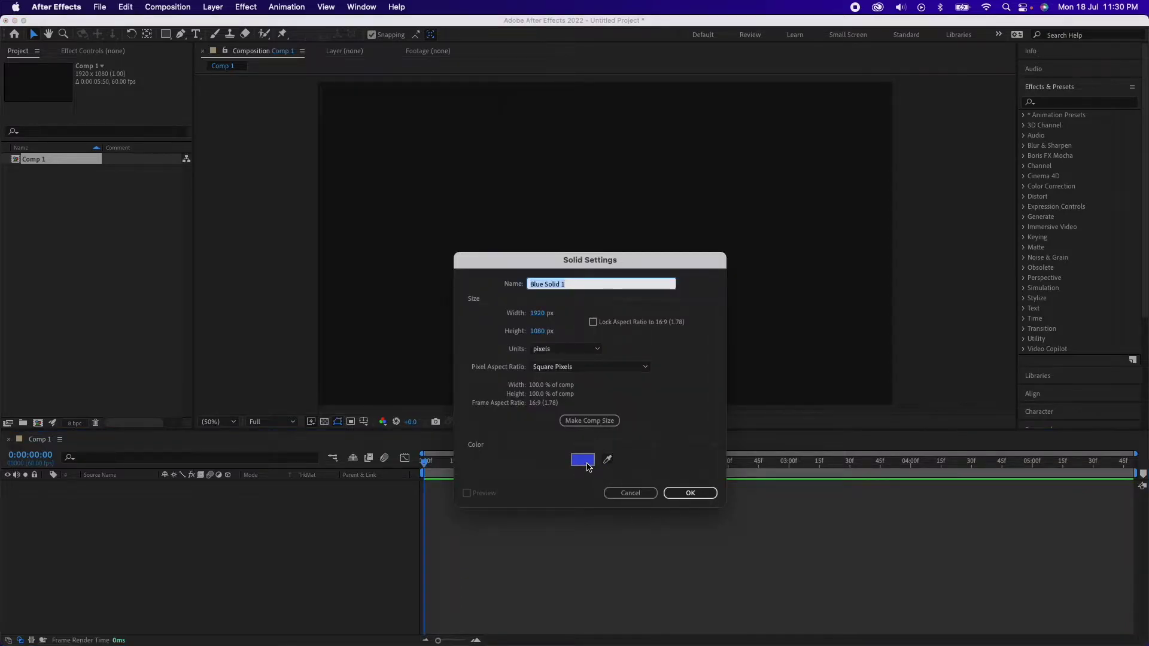
{"action": "left_click", "coordinate": [681, 499]}
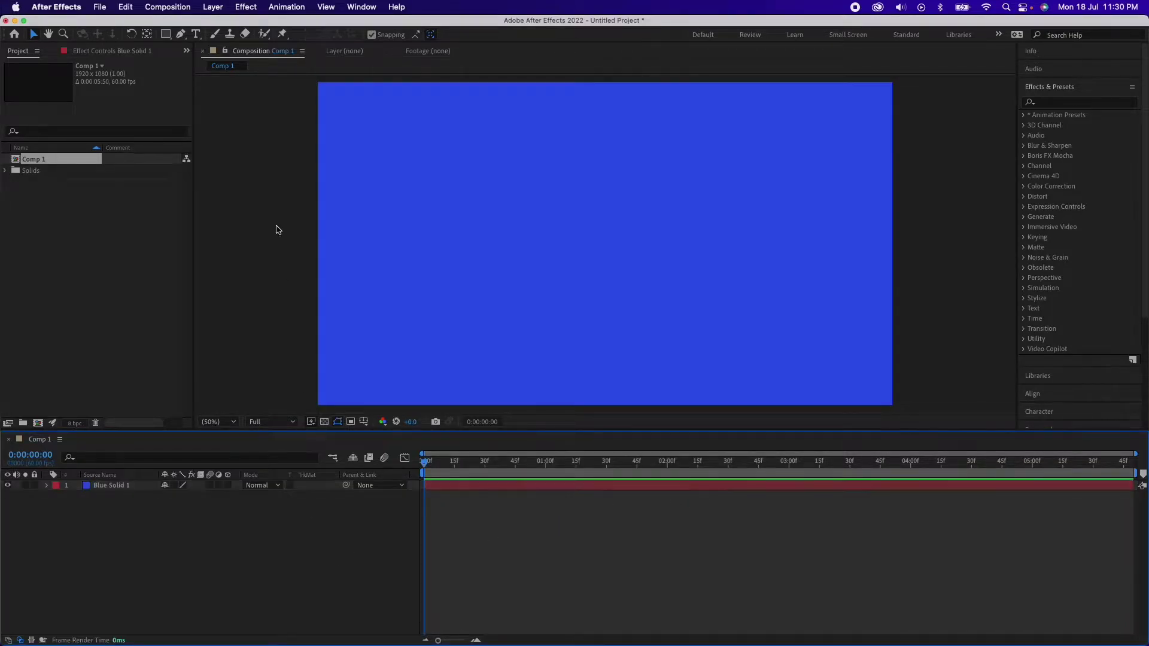
- Add a pink text layer reading 'WIGGLE'
{"action": "left_click", "coordinate": [196, 34]}
{"action": "left_click", "coordinate": [479, 239]}
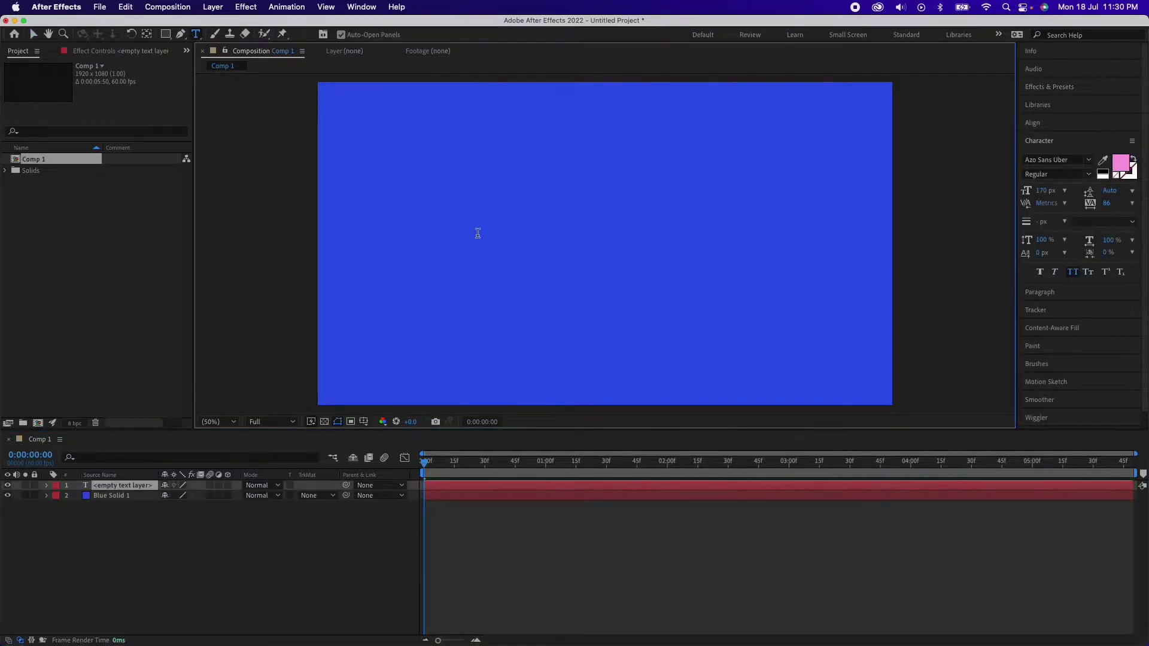
{"action": "type", "text": "WIGGLE"}
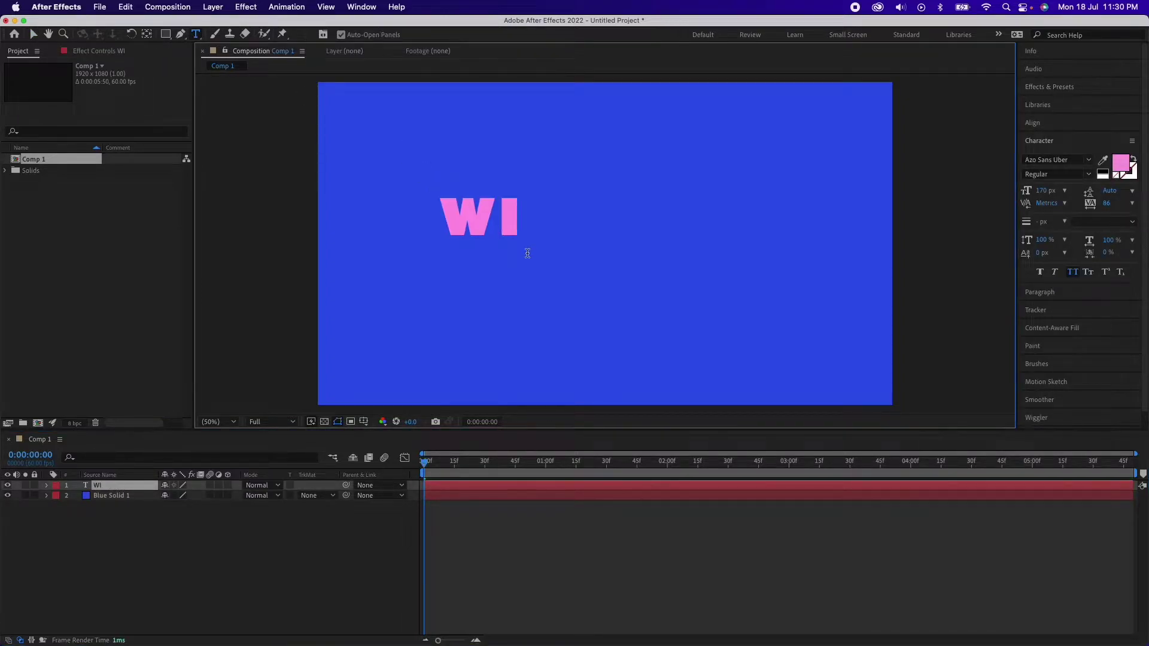
{"action": "left_click", "coordinate": [226, 587]}
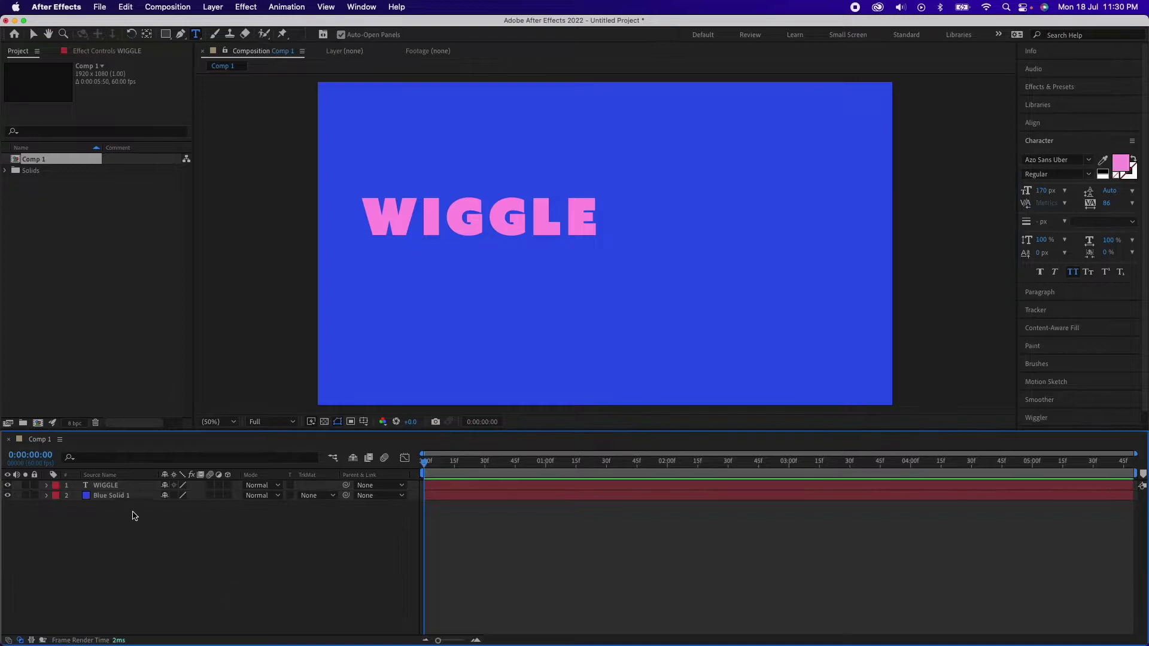
- Centre the WIGGLE text horizontally and vertically in the composition
{"action": "left_click", "coordinate": [118, 487]}
{"action": "left_click", "coordinate": [1056, 123]}
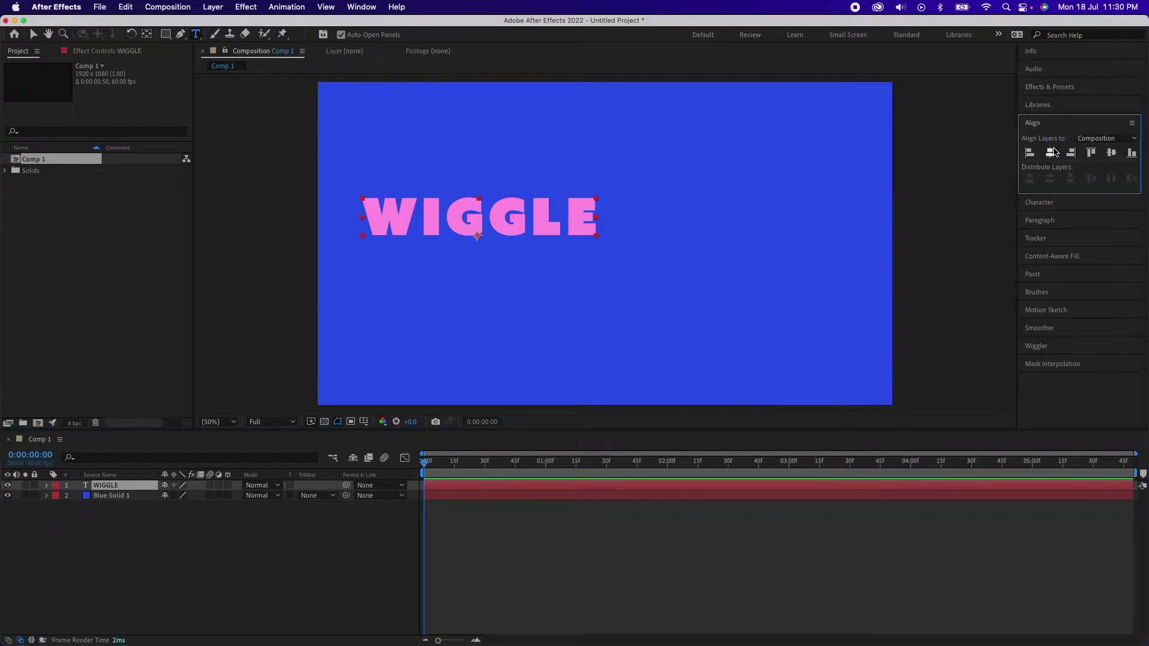
{"action": "left_click", "coordinate": [1049, 153]}
{"action": "left_click", "coordinate": [1111, 152]}
{"action": "left_click", "coordinate": [164, 578]}
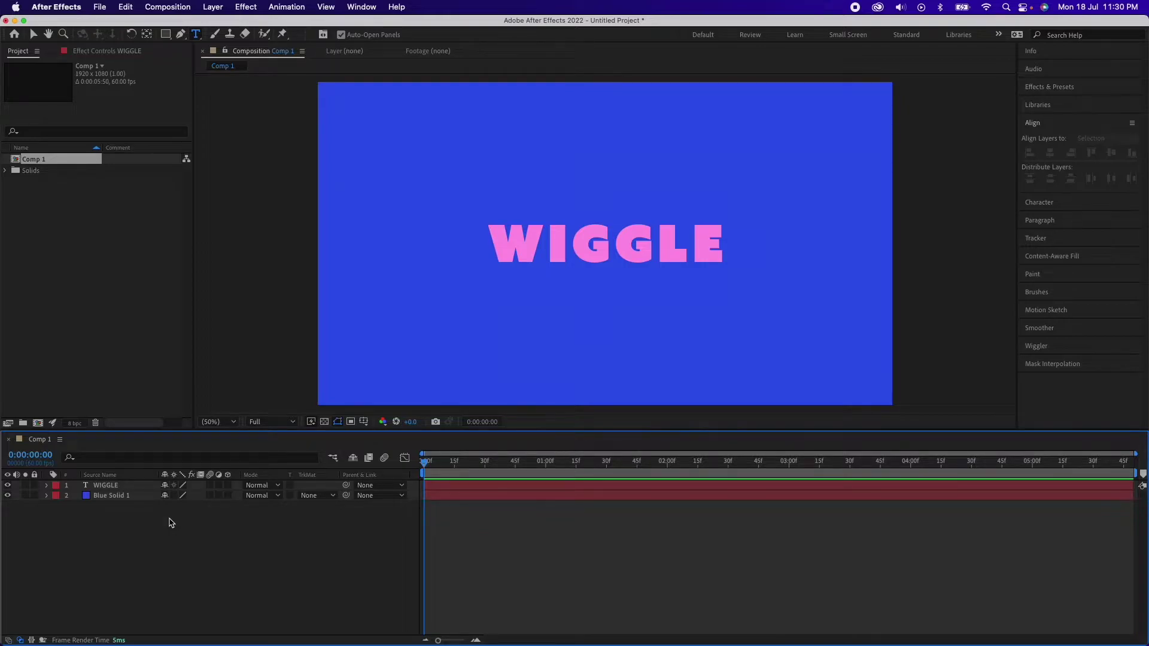
- Add an adjustment layer and apply Turbulent Displace to it
{"action": "right_click", "coordinate": [199, 532]}
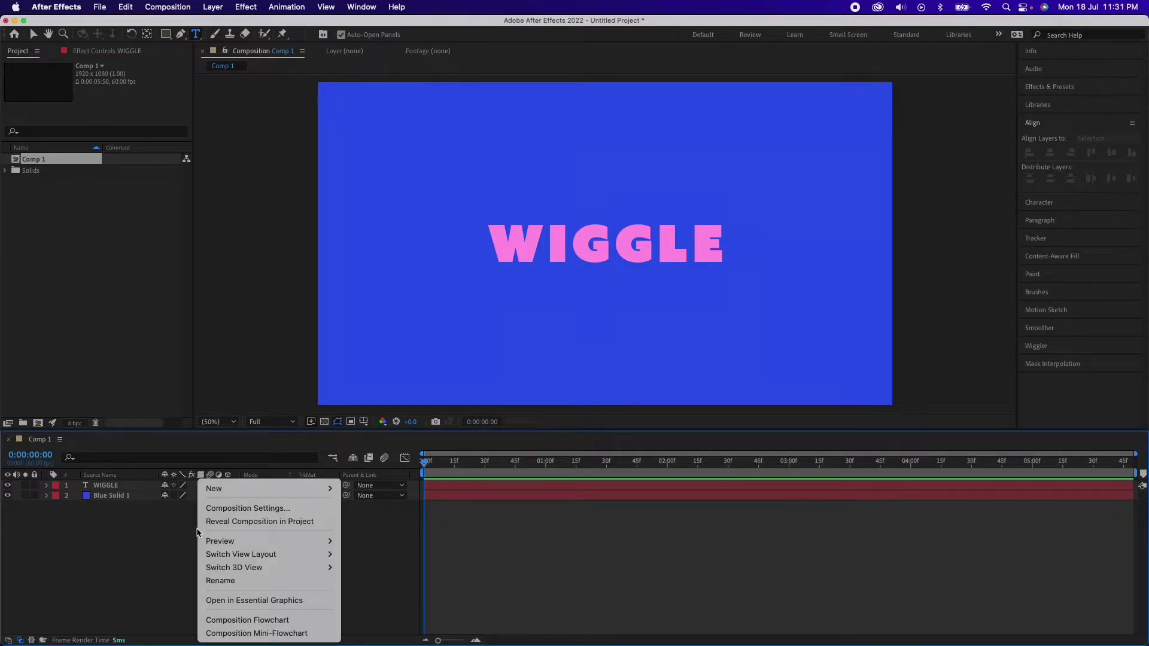
{"action": "mouse_move", "coordinate": [257, 488]}
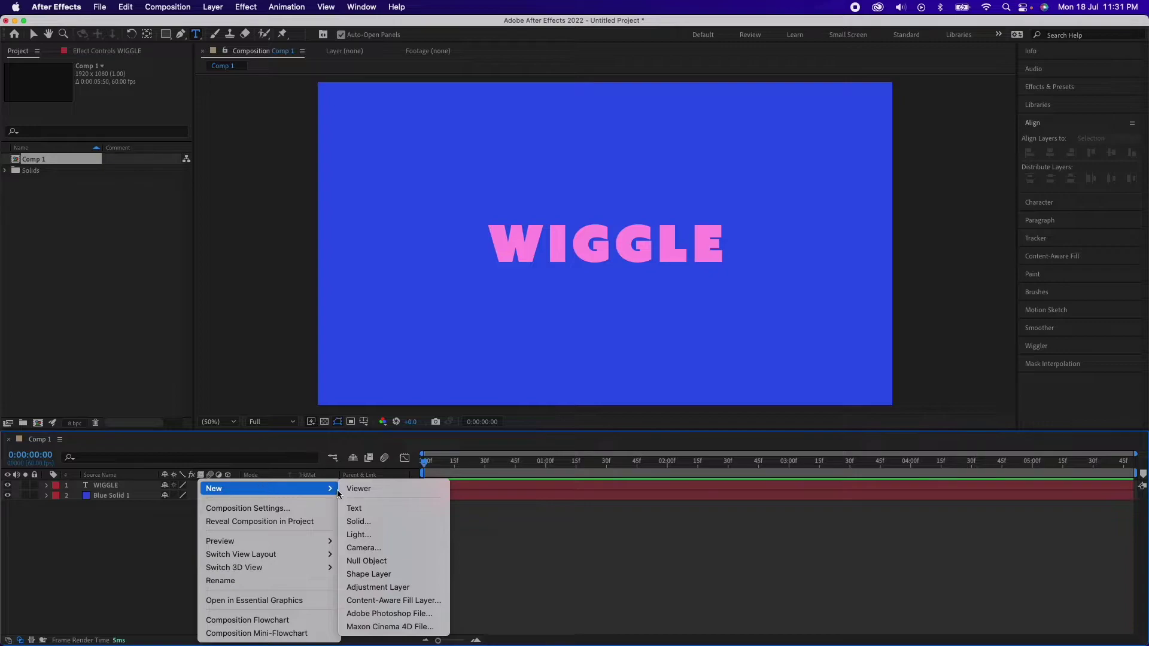
{"action": "left_click", "coordinate": [377, 587]}
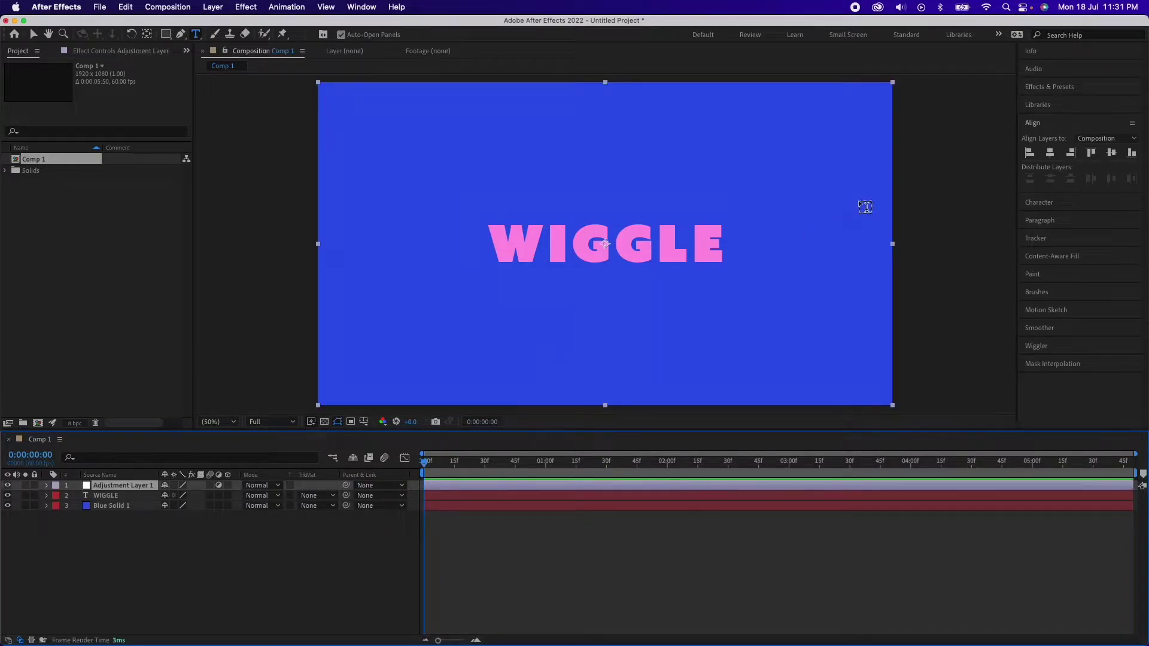
{"action": "left_click", "coordinate": [1049, 87]}
{"action": "left_click", "coordinate": [1066, 104]}
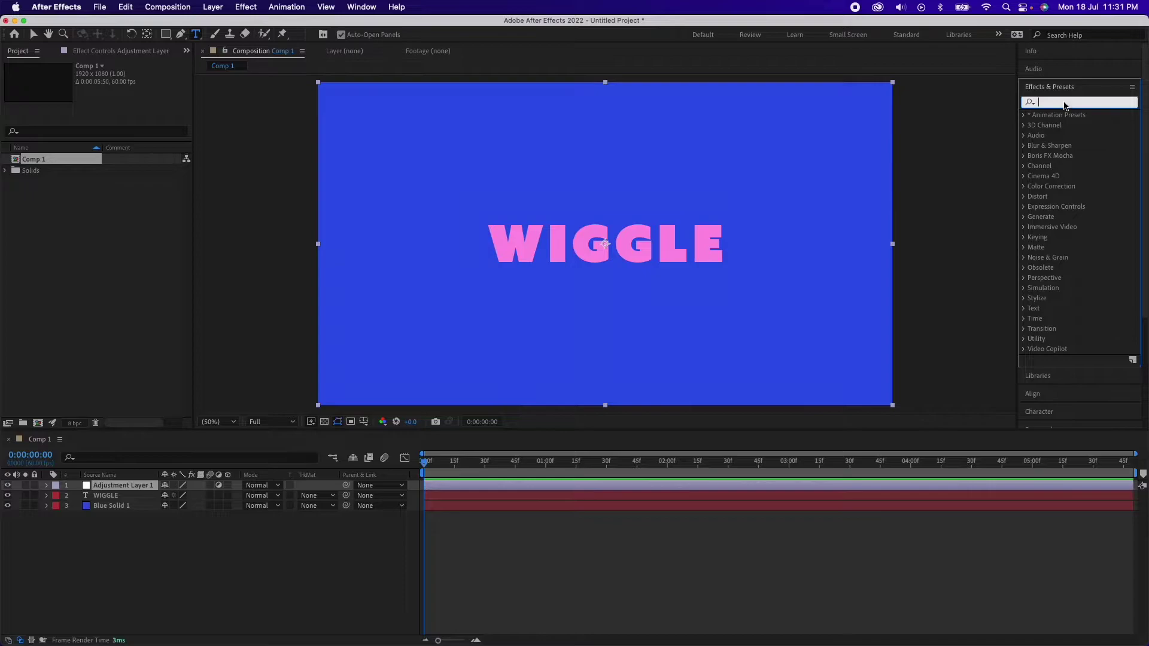
{"action": "type", "text": "turb"}
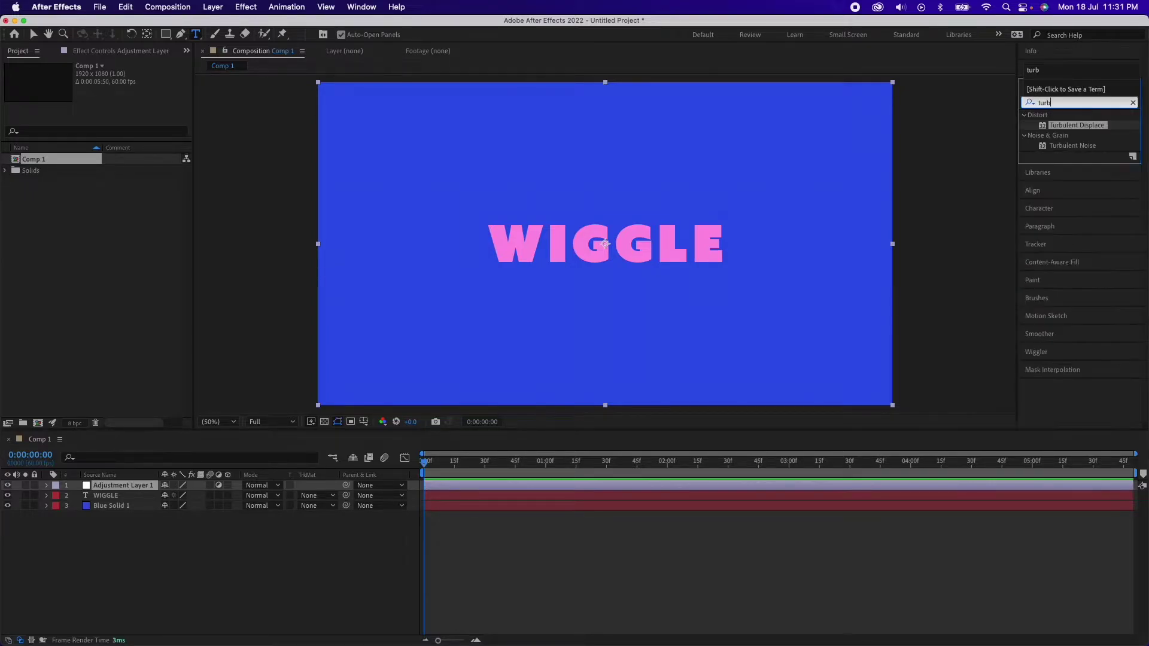
{"action": "left_click_drag", "start_coordinate": [1075, 126], "coordinate": [138, 490]}
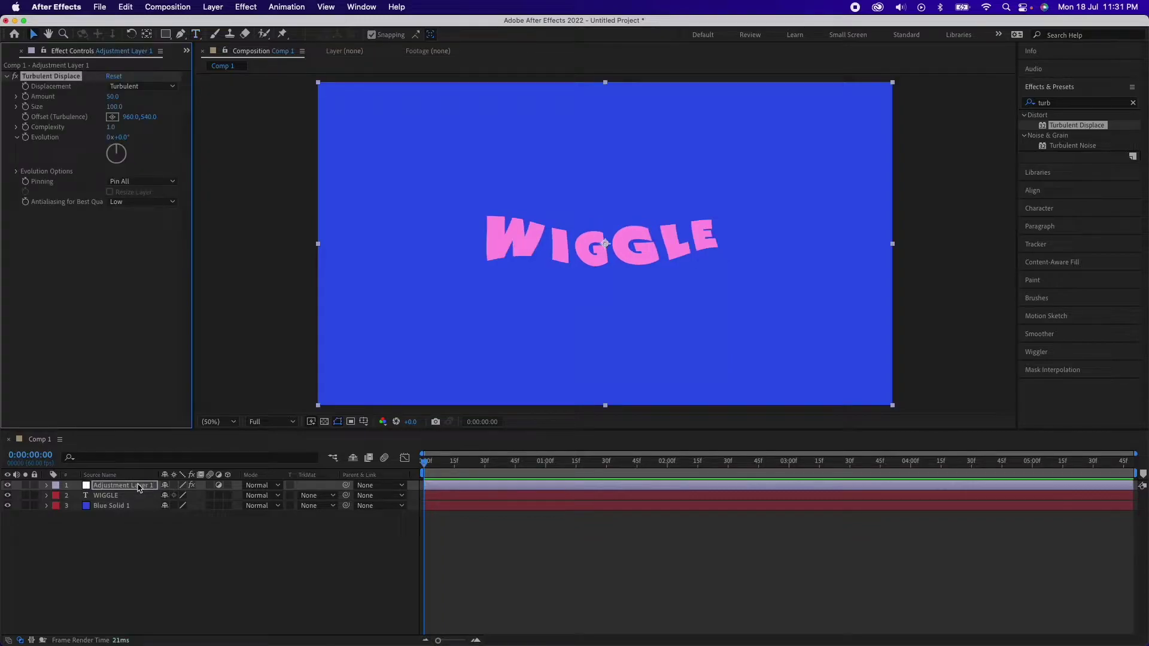
{"action": "left_click", "coordinate": [193, 558]}
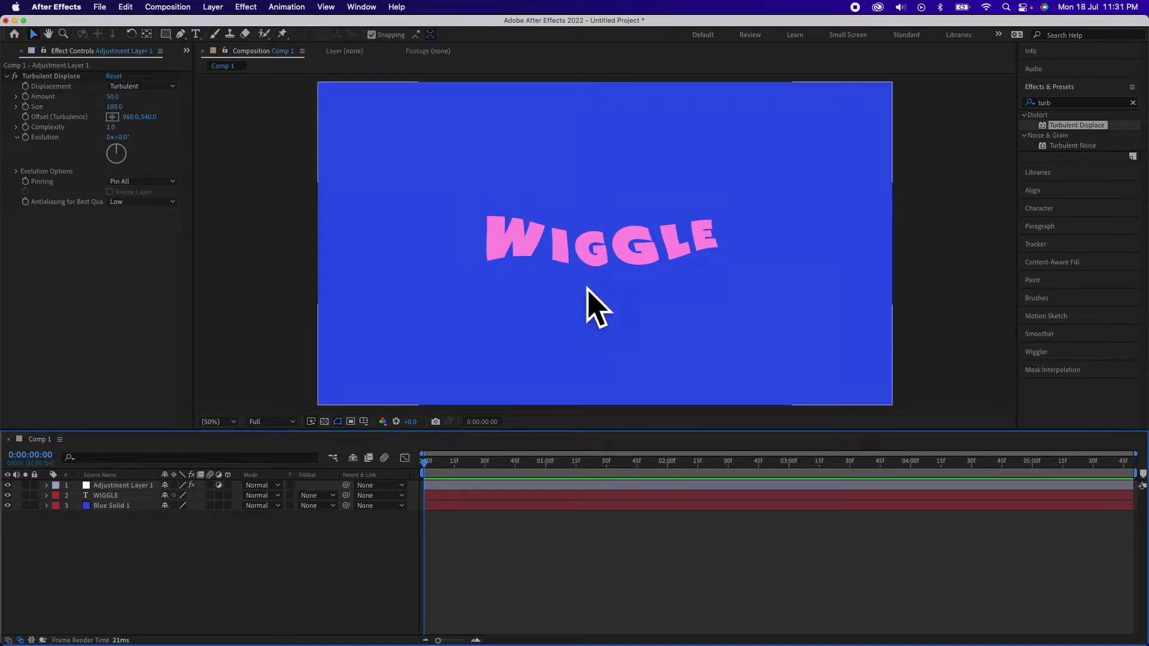
- Set Turbulent Displace Size to 60 and Amount to 5
{"action": "left_click", "coordinate": [114, 97]}
{"action": "type", "text": "10"}
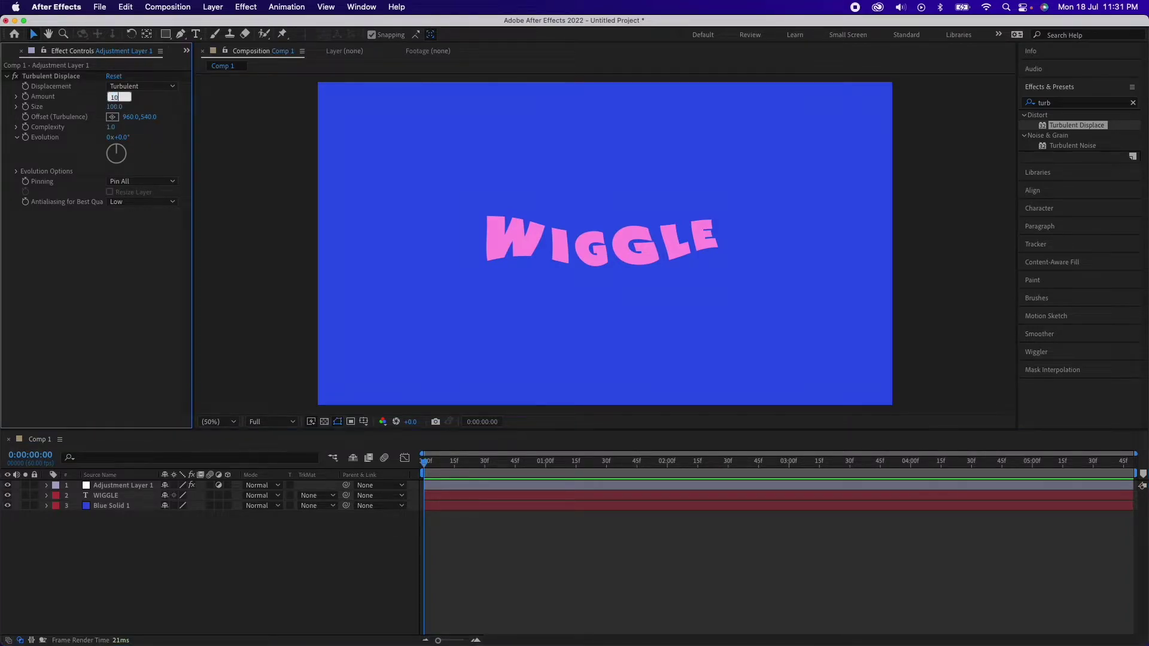
{"action": "key", "text": "Return"}
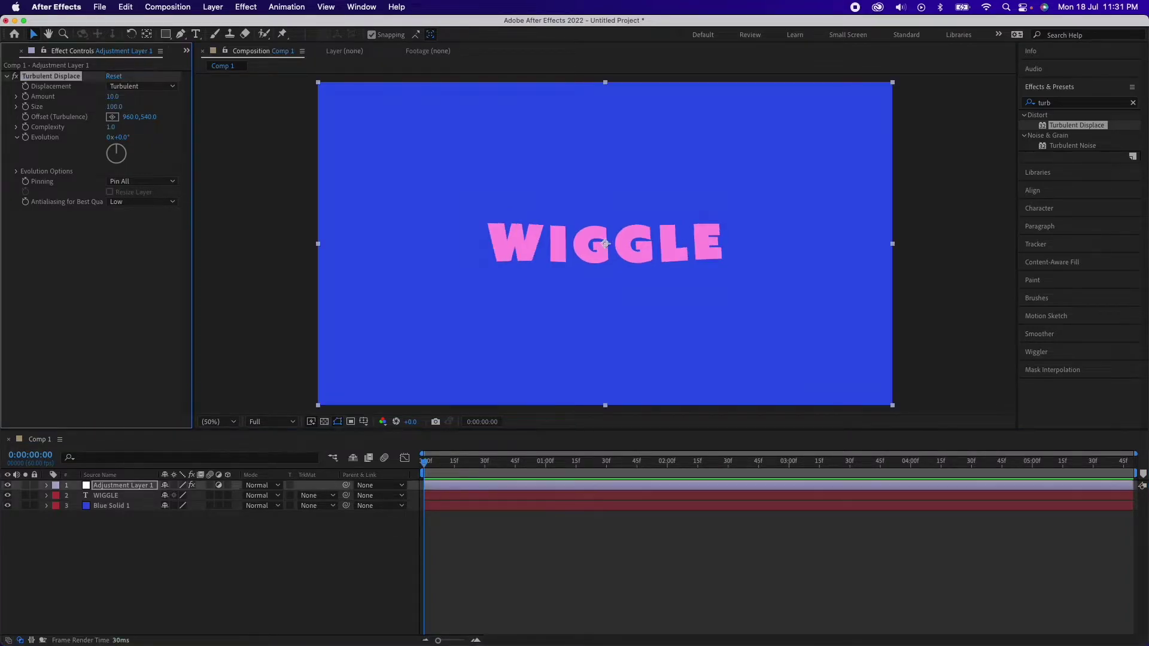
{"action": "left_click", "coordinate": [115, 107]}
{"action": "type", "text": "60"}
{"action": "key", "text": "Return"}
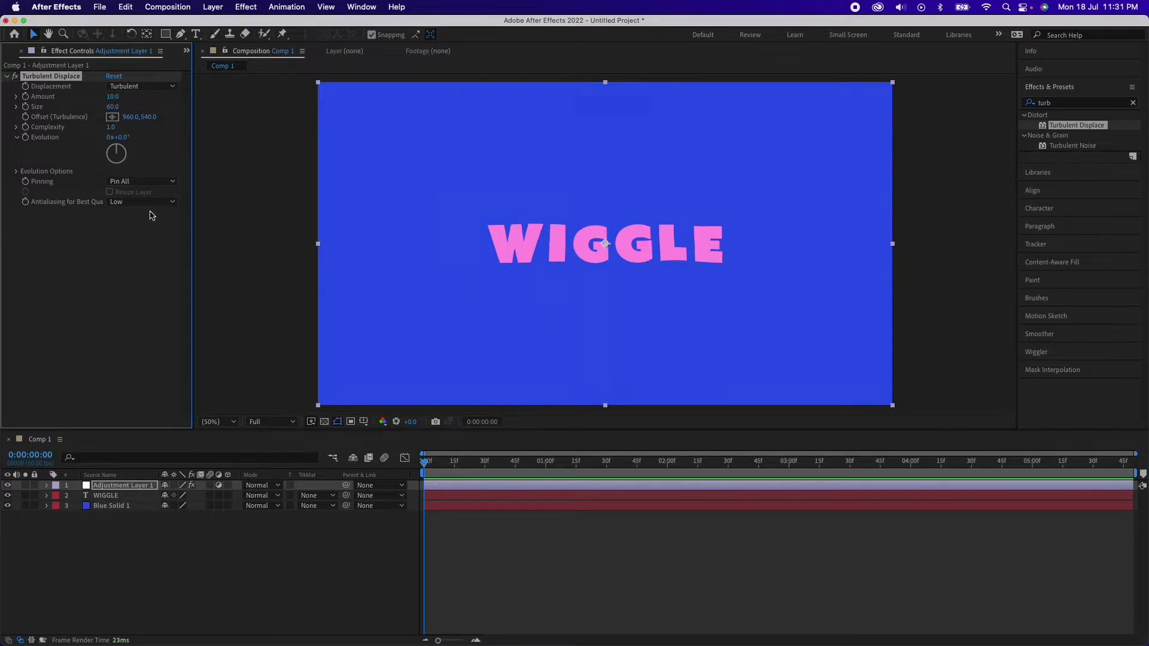
{"action": "left_click", "coordinate": [113, 96]}
{"action": "type", "text": "5"}
{"action": "key", "text": "Return"}
- Drive Random Seed with the expression time*4 and preview the wiggle
{"action": "left_click", "coordinate": [17, 172]}
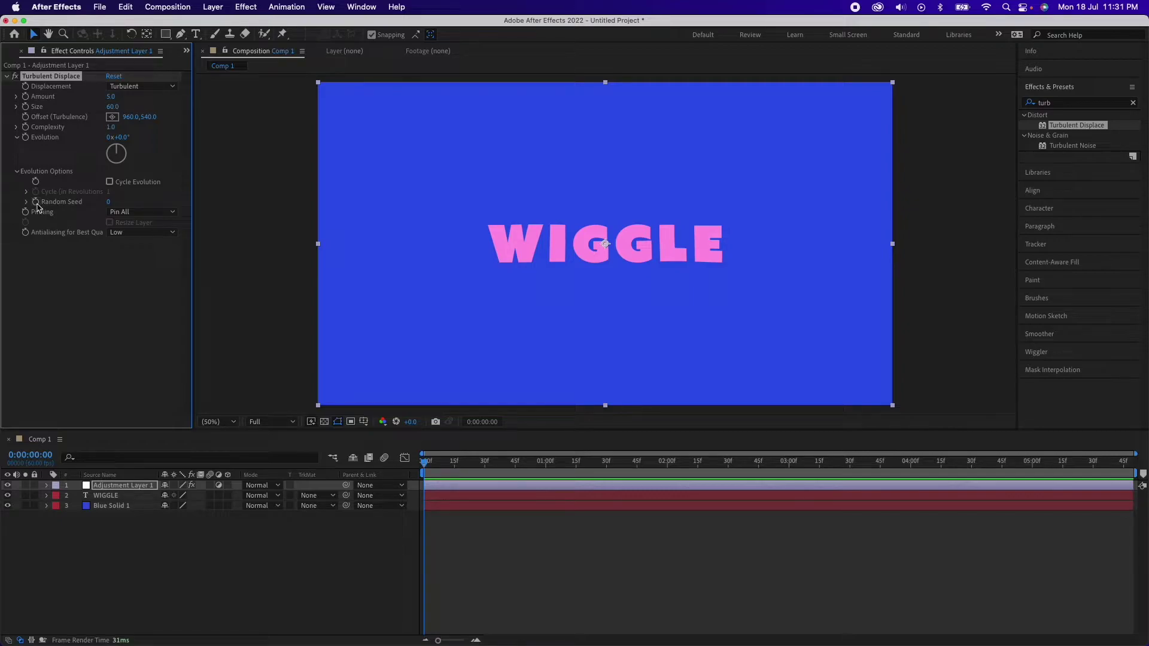
{"action": "left_click", "coordinate": [36, 202], "text": "alt"}
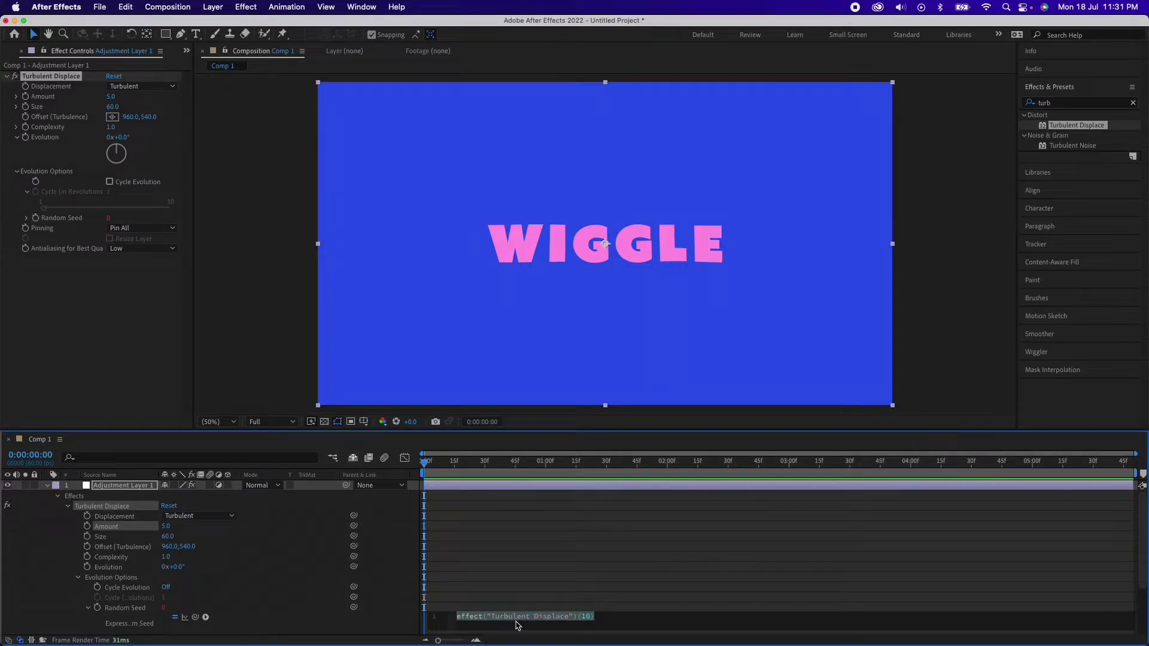
{"action": "type", "text": "time*4"}
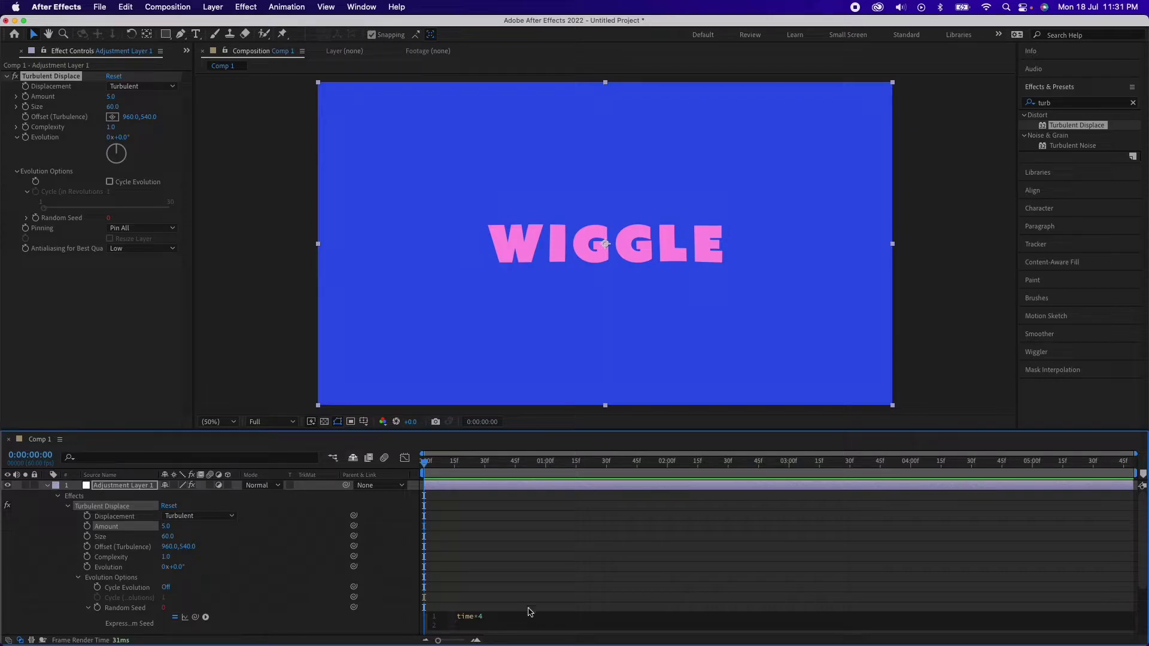
{"action": "left_click", "coordinate": [532, 604]}
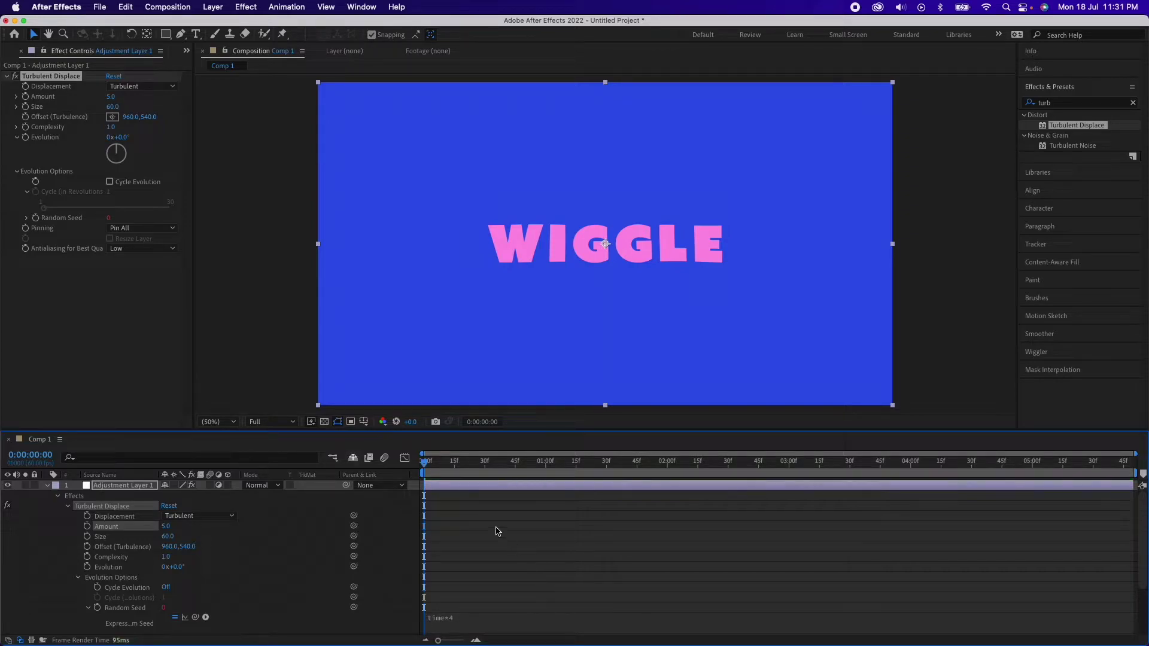
{"action": "key", "text": "space"}
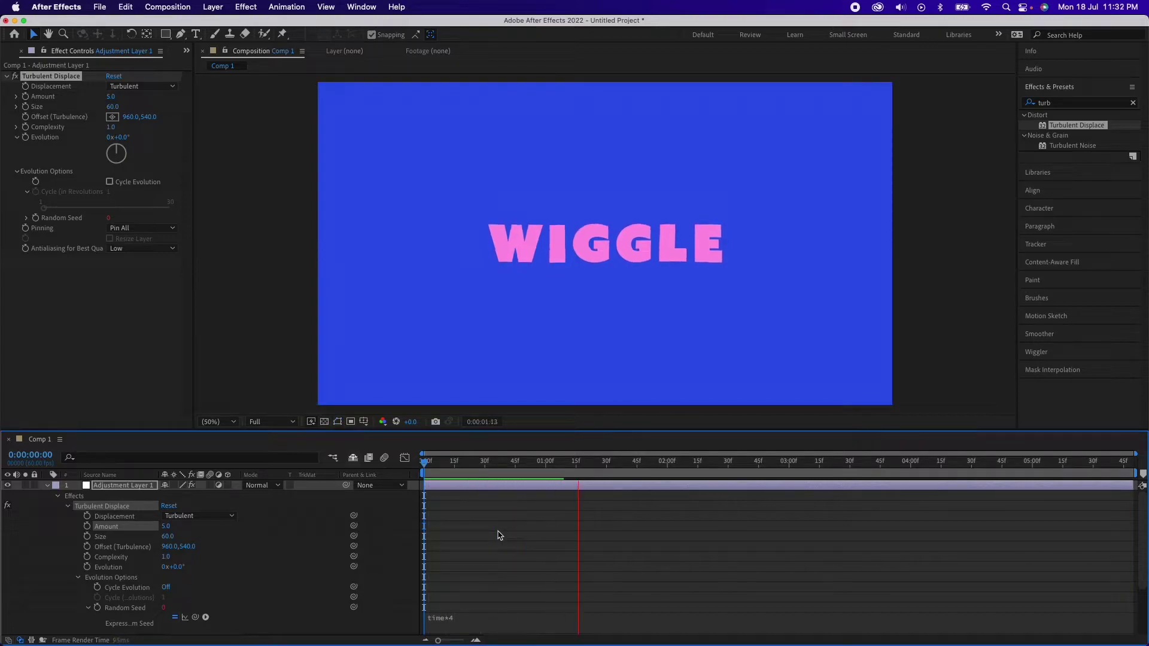
{"action": "key", "text": "space"}
{"action": "key", "text": "space"}
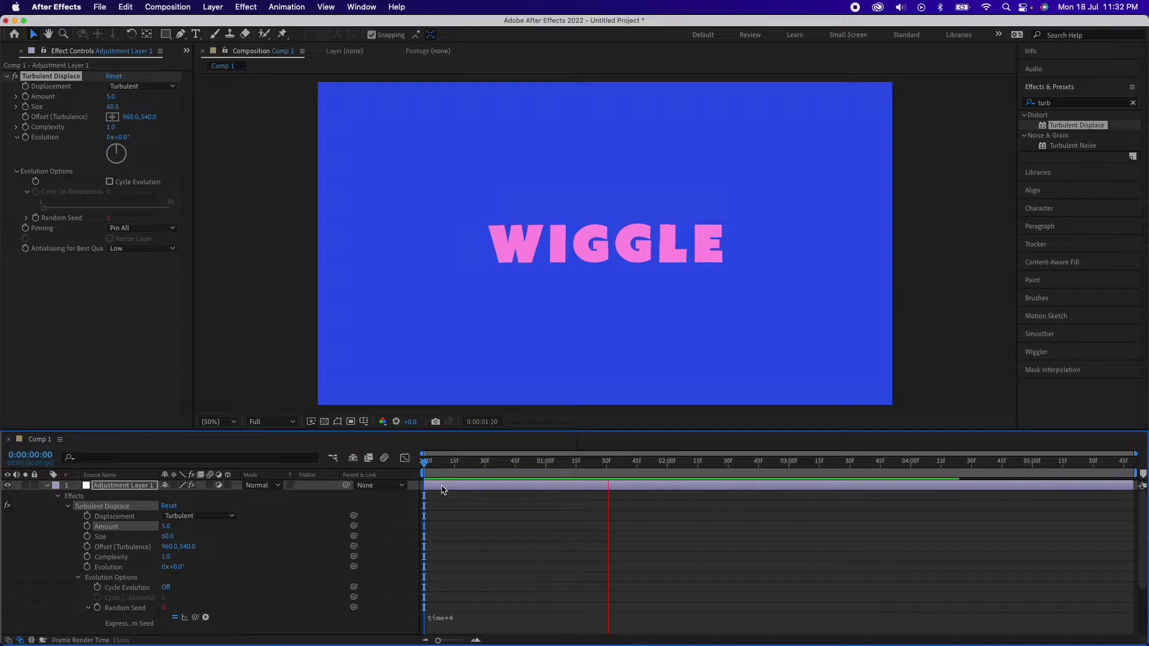
{"action": "key", "text": "space"}
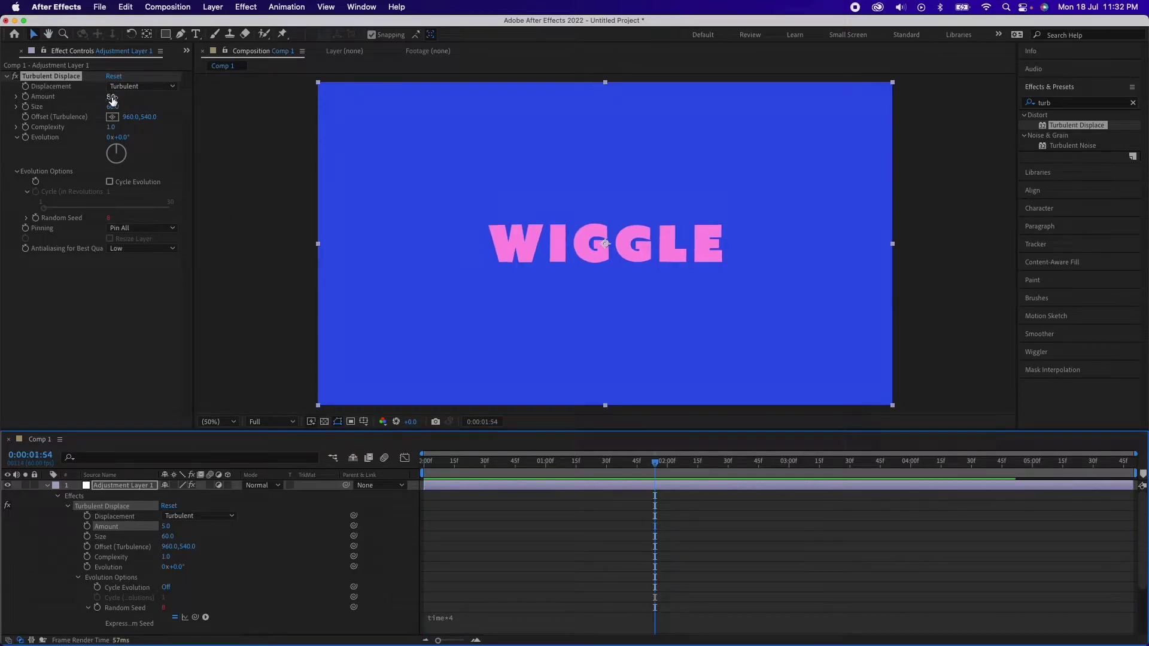
- Try a displacement Amount of 2 and preview it from the start
{"action": "left_click", "coordinate": [114, 97]}
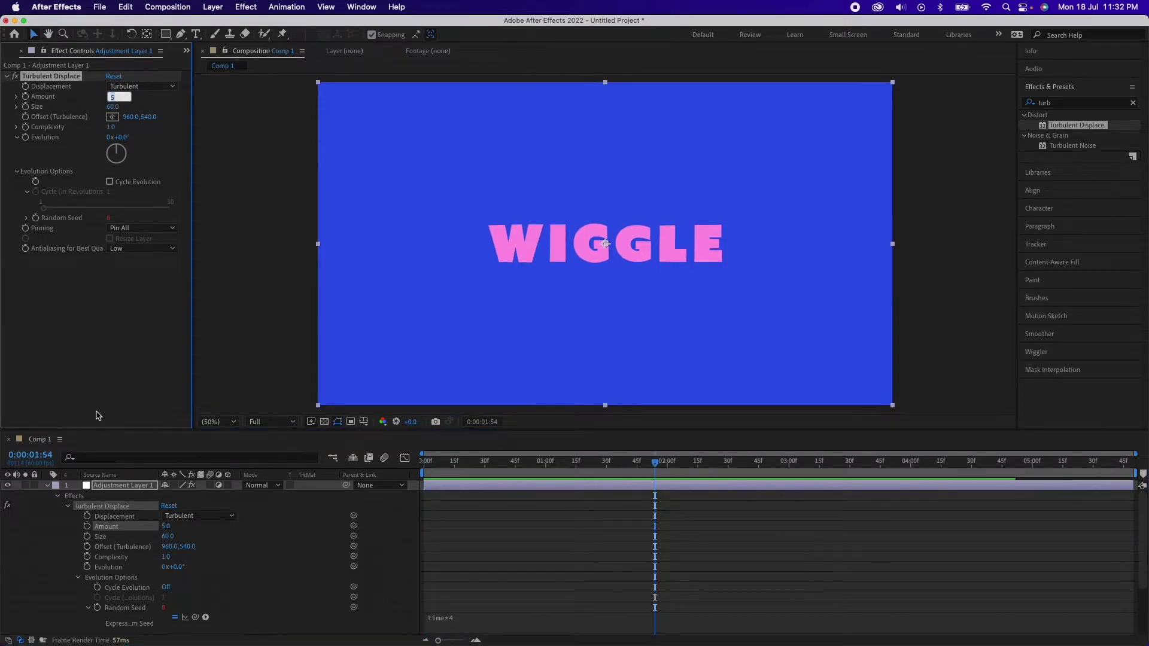
{"action": "type", "text": "2"}
{"action": "key", "text": "Return"}
{"action": "left_click", "coordinate": [455, 526]}
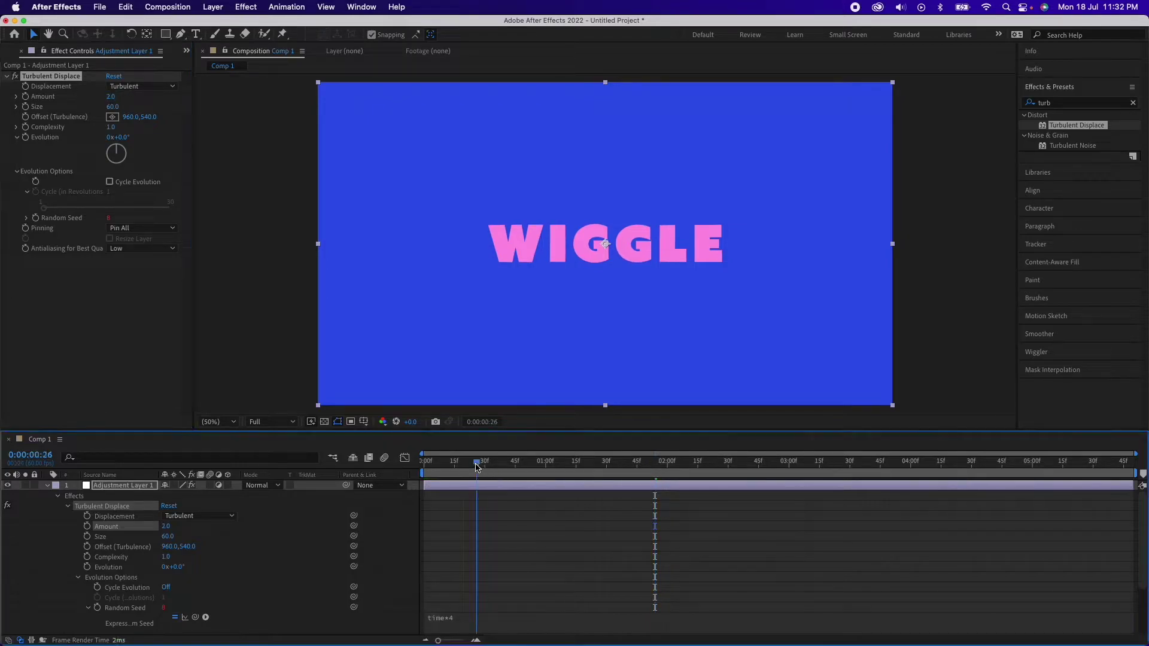
{"action": "key", "text": "Home"}
{"action": "key", "text": "space"}
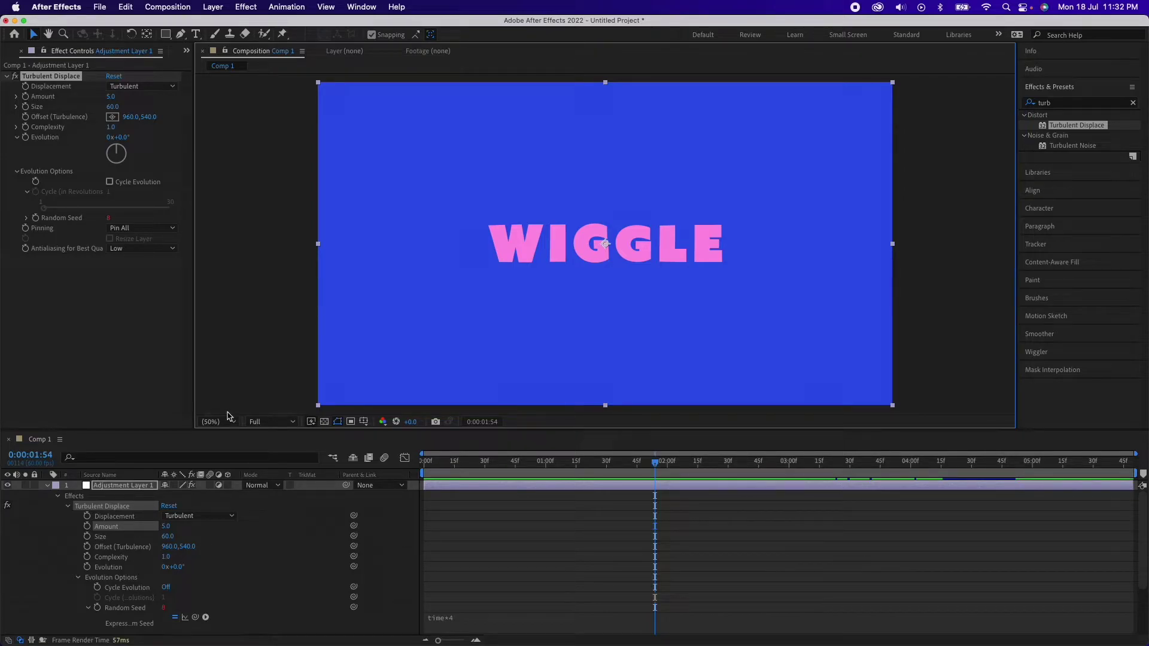
- Duplicate Turbulent Displace and set the second copy's Size to 2
{"action": "left_click", "coordinate": [46, 303]}
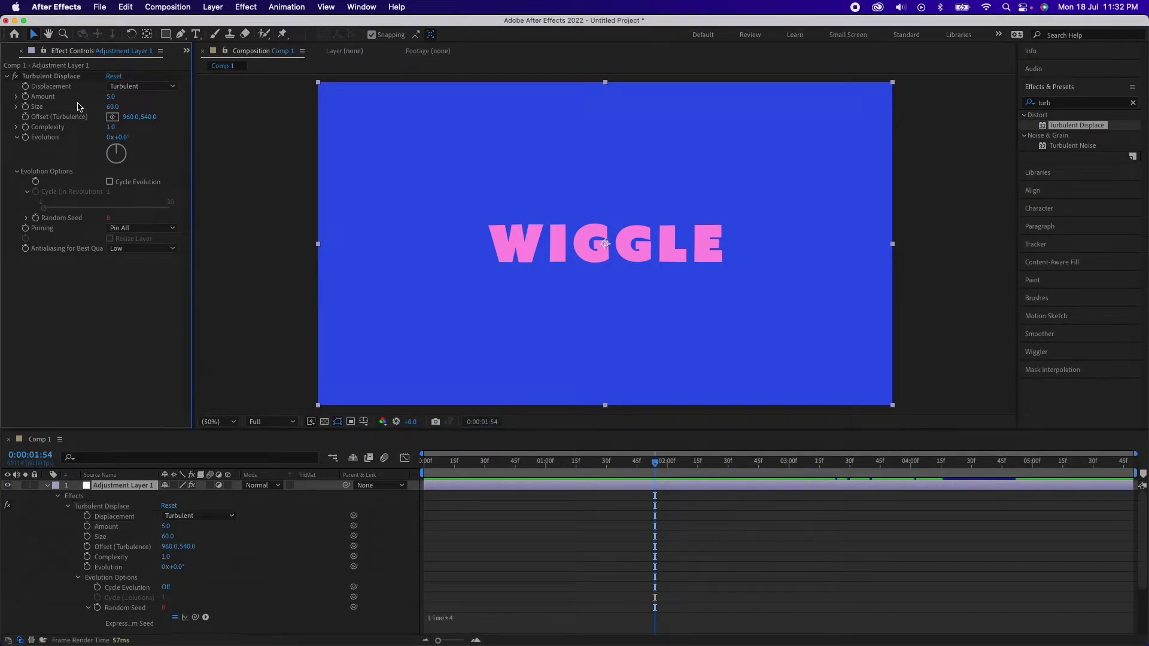
{"action": "left_click", "coordinate": [66, 76]}
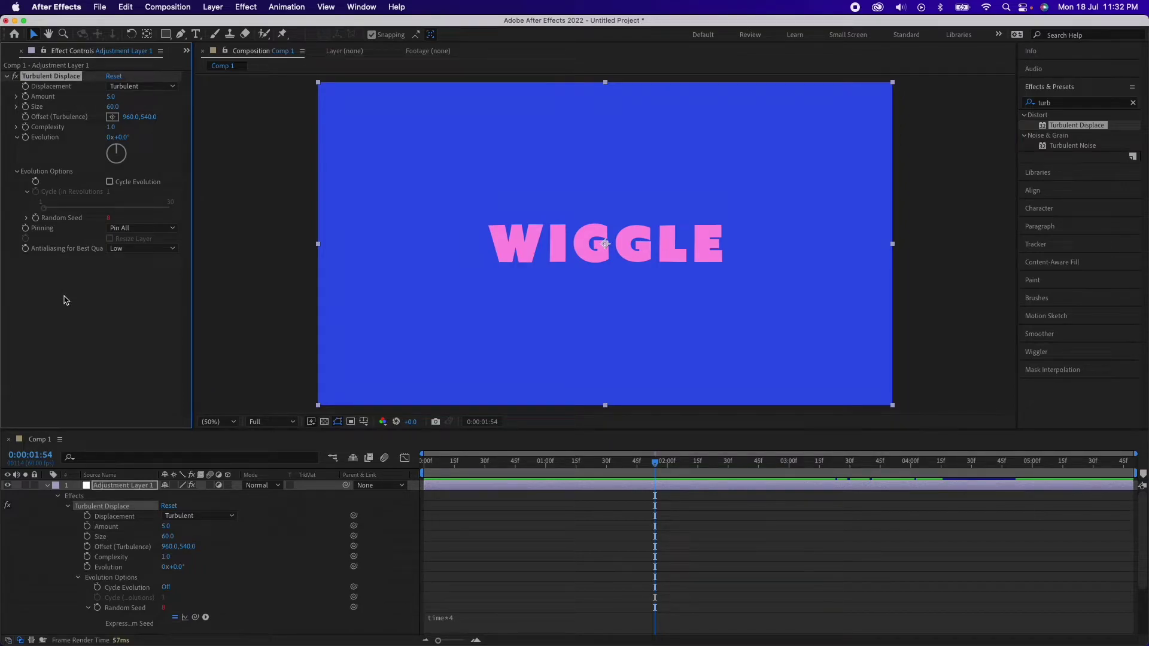
{"action": "key", "text": "super+d"}
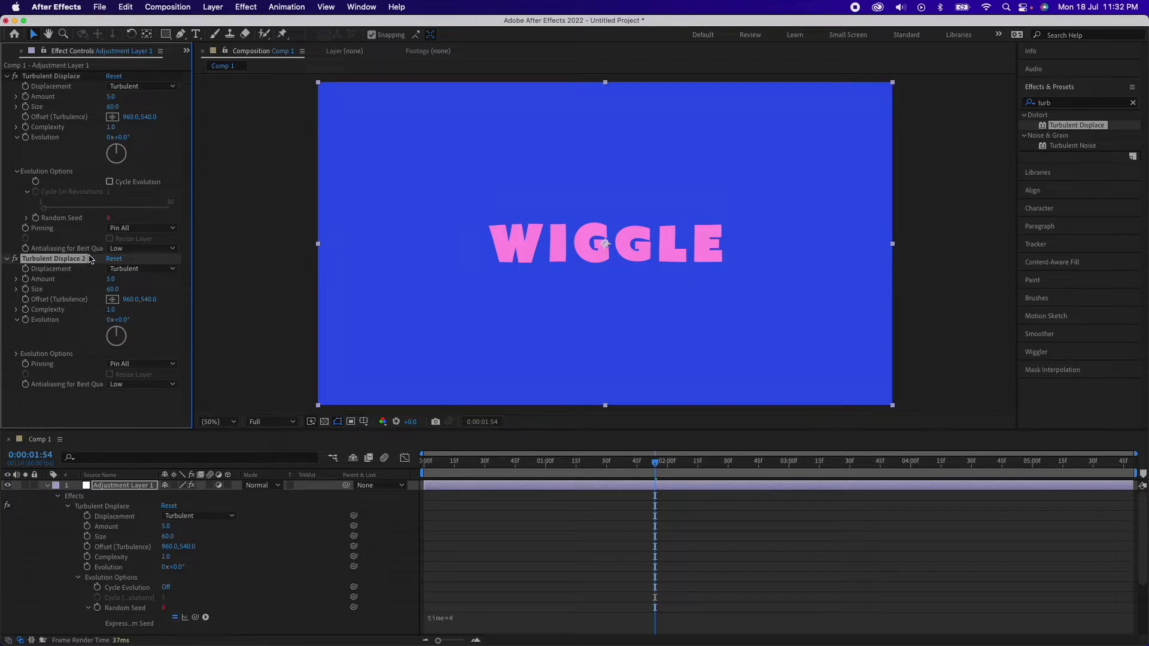
{"action": "left_click", "coordinate": [112, 289]}
{"action": "type", "text": "10"}
{"action": "key", "text": "Return"}
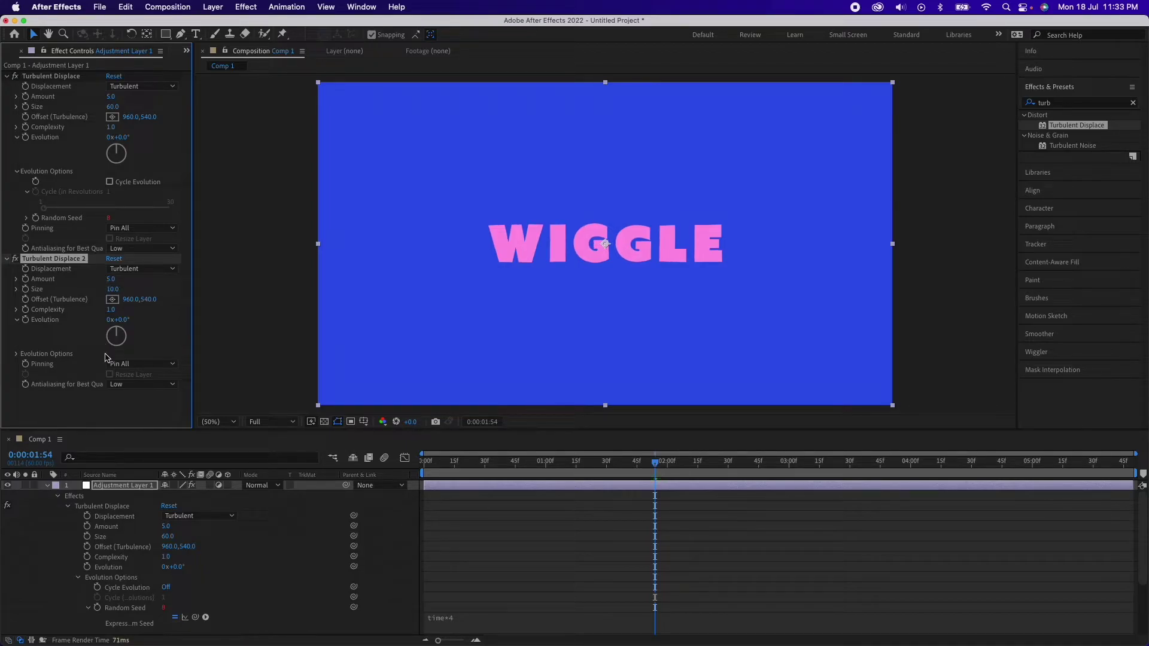
{"action": "left_click", "coordinate": [112, 290]}
{"action": "type", "text": "2"}
{"action": "key", "text": "Return"}
- Set the second displace's Complexity to 2 and Amount to 50
{"action": "left_click", "coordinate": [113, 279]}
{"action": "type", "text": "100"}
{"action": "key", "text": "Return"}
{"action": "scroll", "coordinate": [540, 257], "scroll_direction": "up", "scroll_amount": 3}
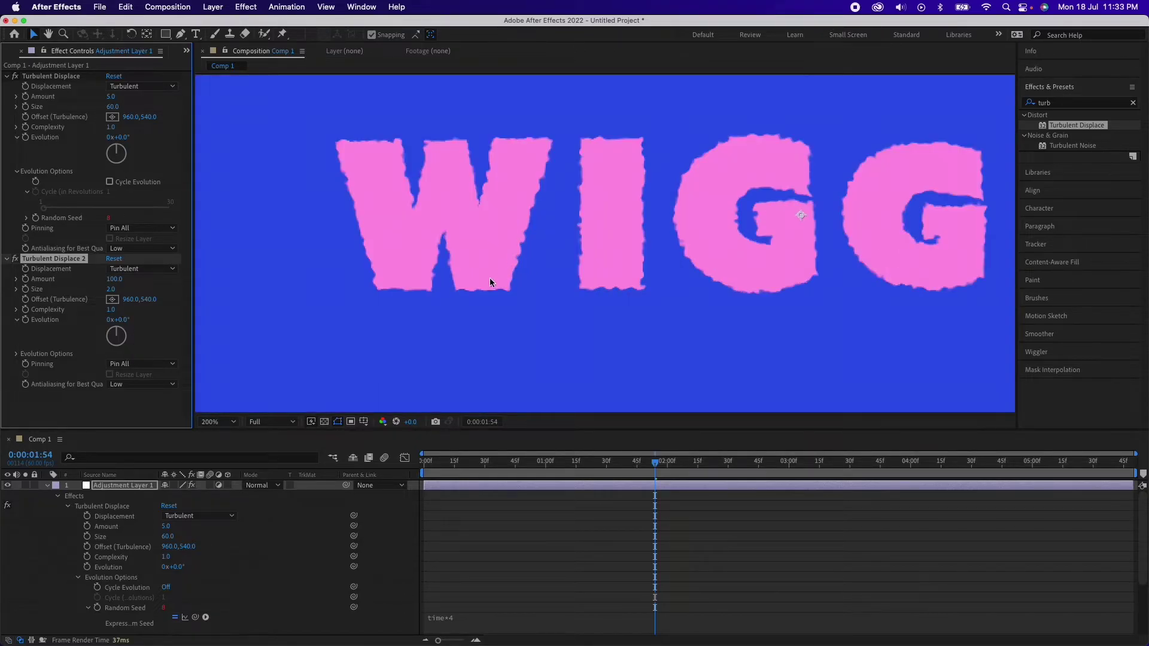
{"action": "left_click", "coordinate": [116, 280]}
{"action": "type", "text": "60"}
{"action": "key", "text": "Return"}
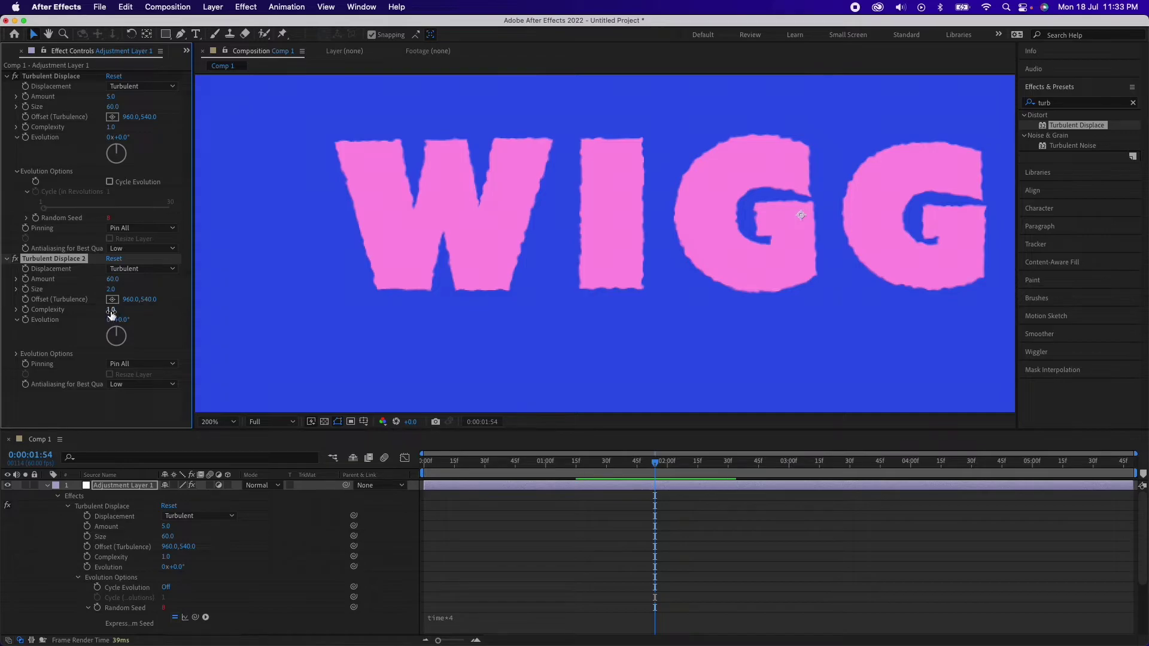
{"action": "left_click", "coordinate": [111, 310]}
{"action": "type", "text": "2"}
{"action": "key", "text": "Return"}
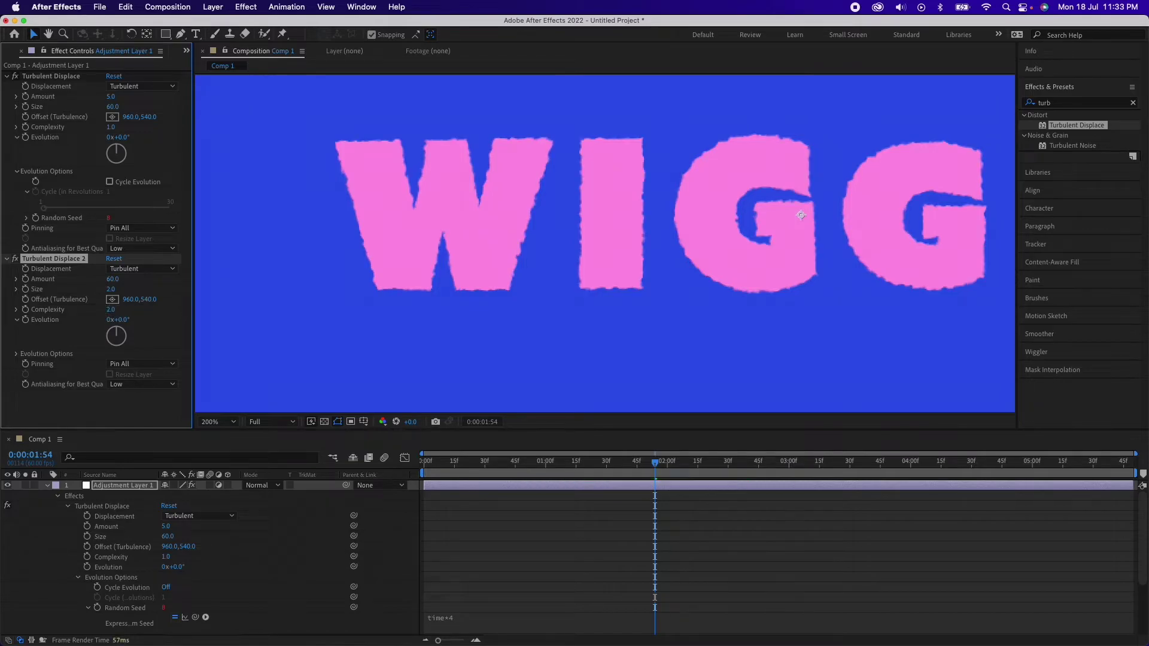
{"action": "left_click", "coordinate": [115, 279]}
{"action": "type", "text": "50"}
{"action": "key", "text": "Return"}
{"action": "left_click", "coordinate": [228, 421]}
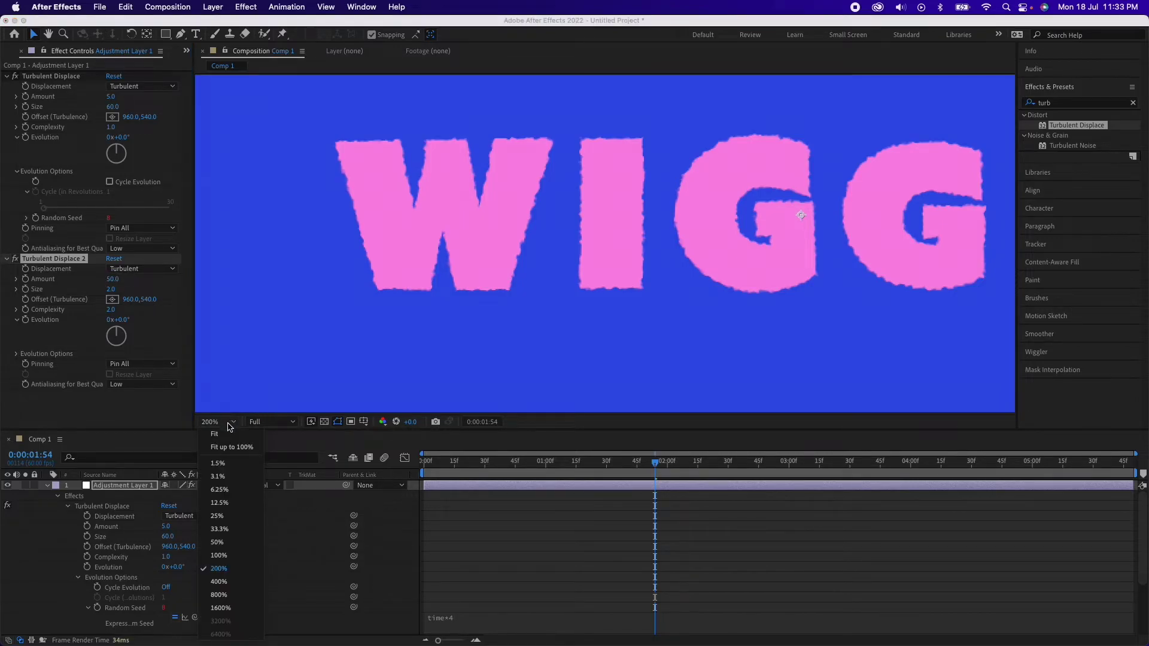
- Fit the viewer, preview the roughened wiggle from frame 0, then return to 50% and replay
{"action": "left_click", "coordinate": [230, 433]}
{"action": "left_click_drag", "start_coordinate": [490, 465], "coordinate": [405, 466]}
{"action": "key", "text": "space"}
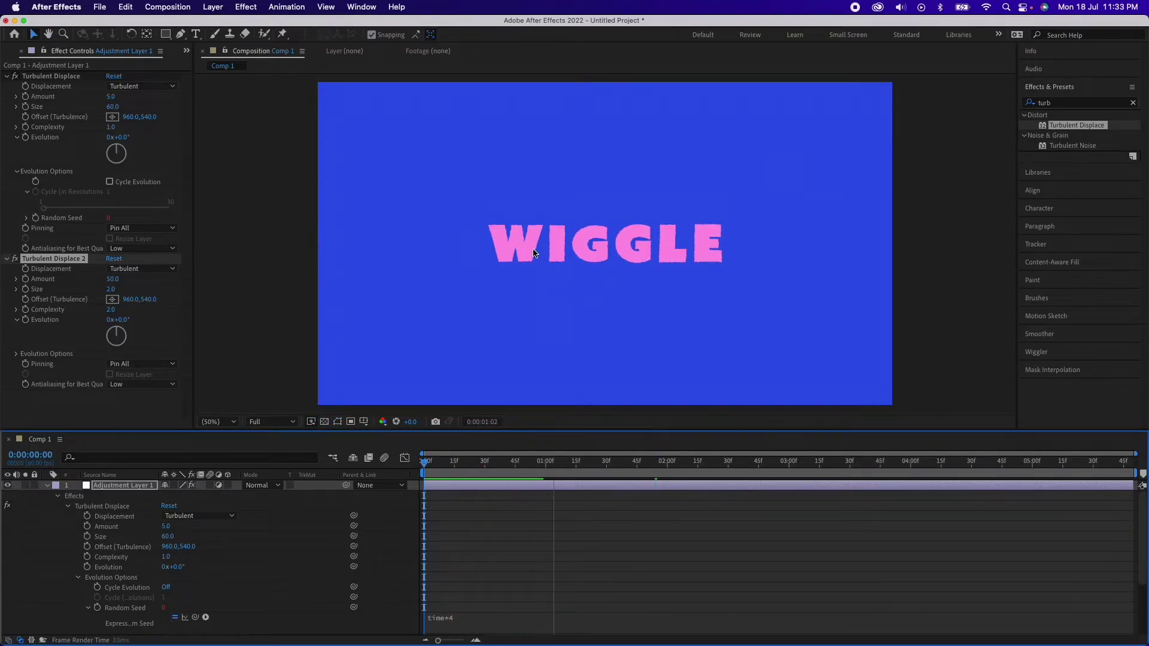
{"action": "scroll", "coordinate": [533, 253], "scroll_direction": "up", "scroll_amount": 6}
{"action": "scroll", "coordinate": [533, 249], "scroll_direction": "up", "scroll_amount": 2}
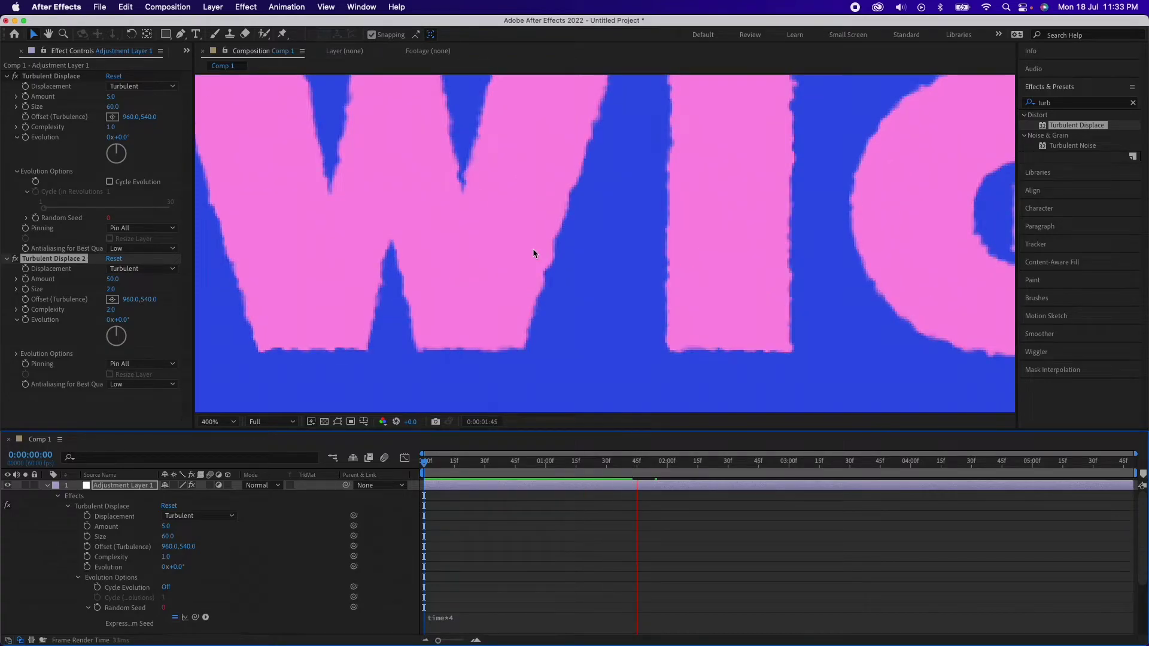
{"action": "left_click", "coordinate": [214, 421]}
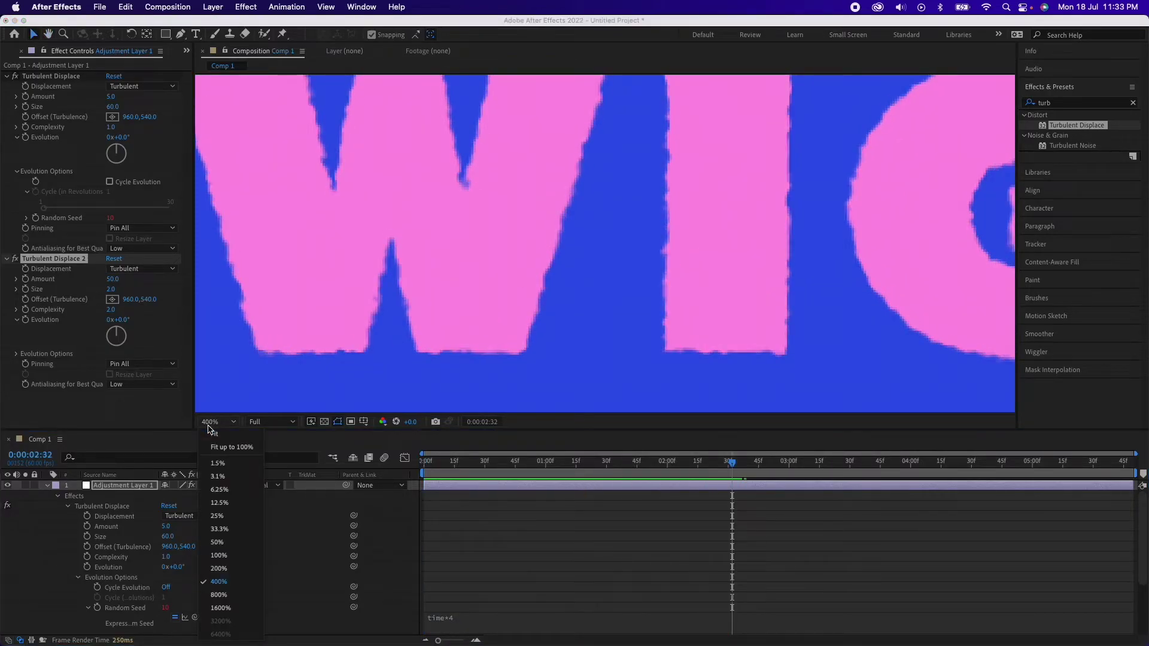
{"action": "left_click", "coordinate": [222, 518]}
{"action": "left_click", "coordinate": [583, 550]}
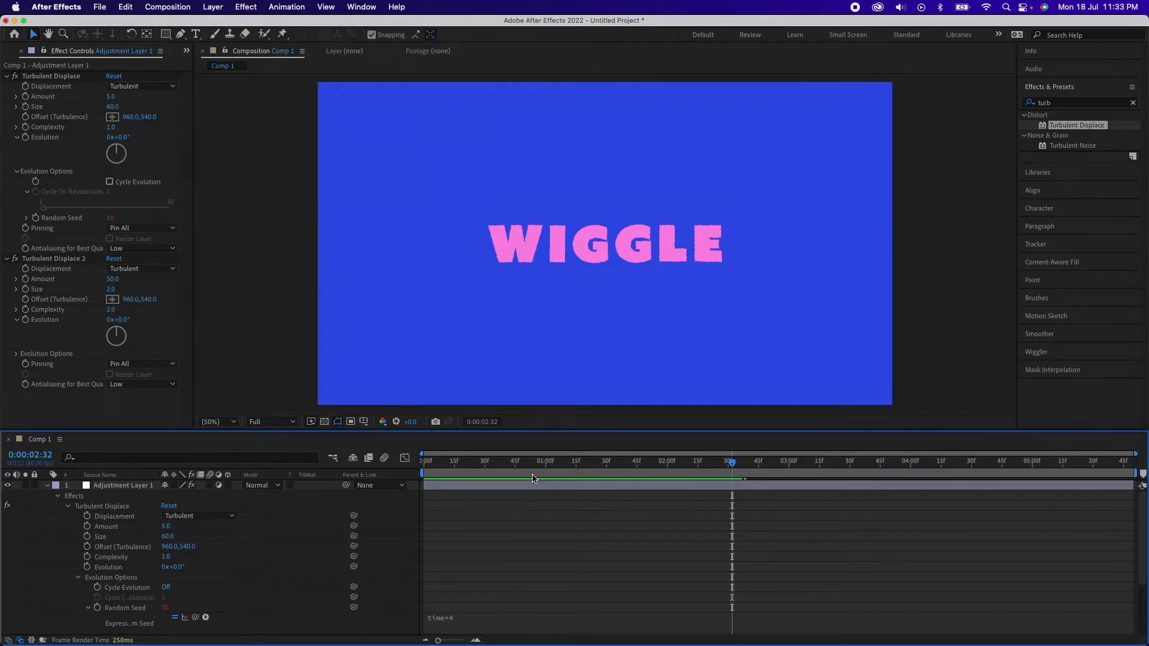
{"action": "key", "text": "space"}
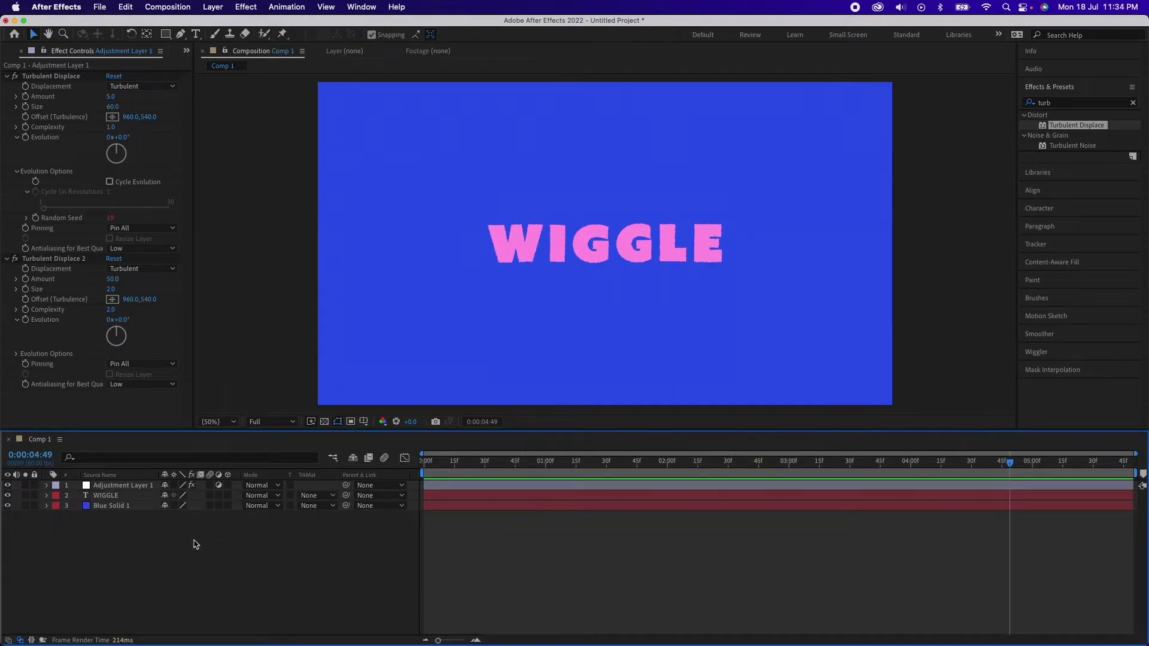
- Draw a straight white 13 px stroke underline beneath WIGGLE
{"action": "left_click", "coordinate": [180, 34]}
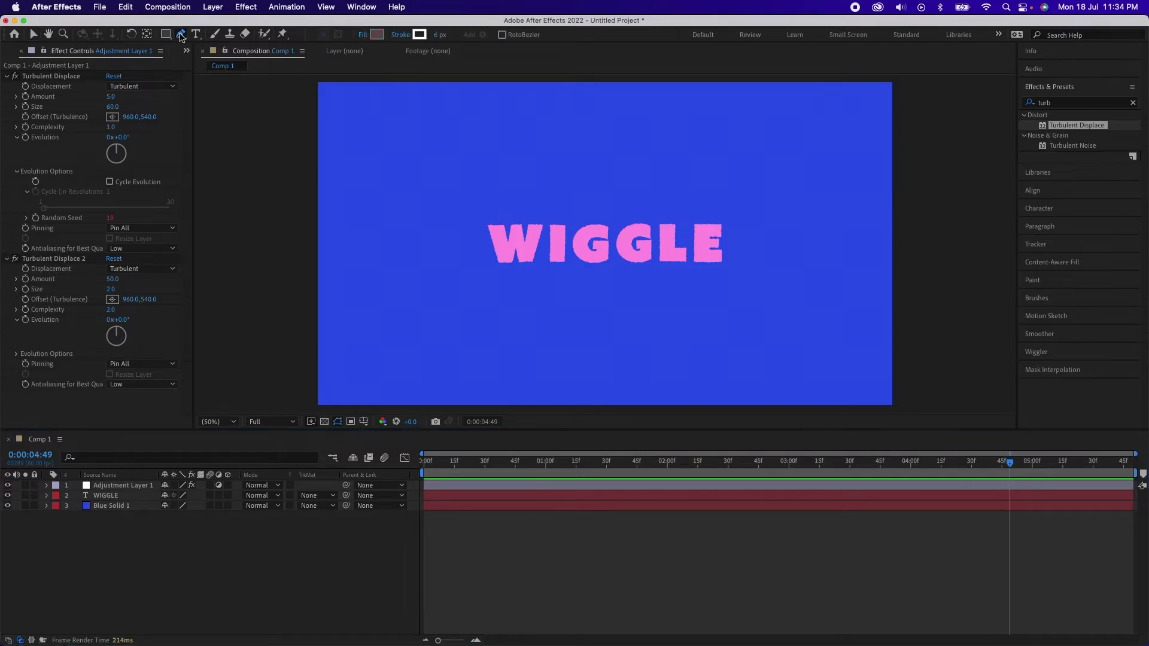
{"action": "left_click", "coordinate": [496, 291]}
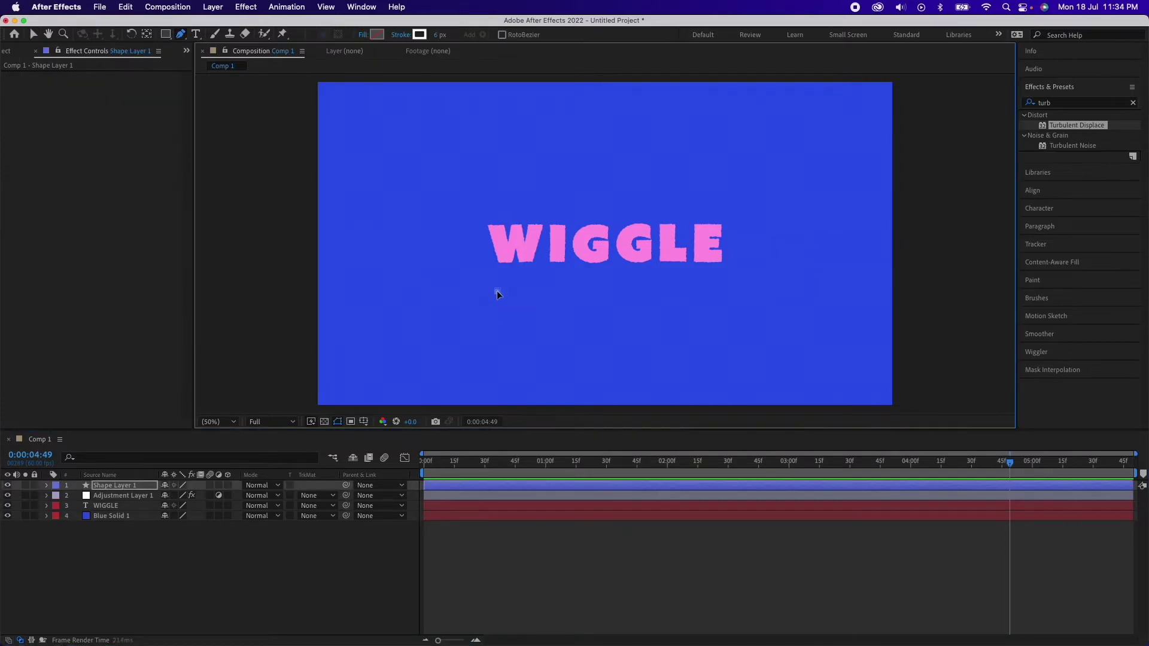
{"action": "left_click", "coordinate": [744, 292]}
{"action": "left_click_drag", "start_coordinate": [436, 34], "coordinate": [442, 35]}
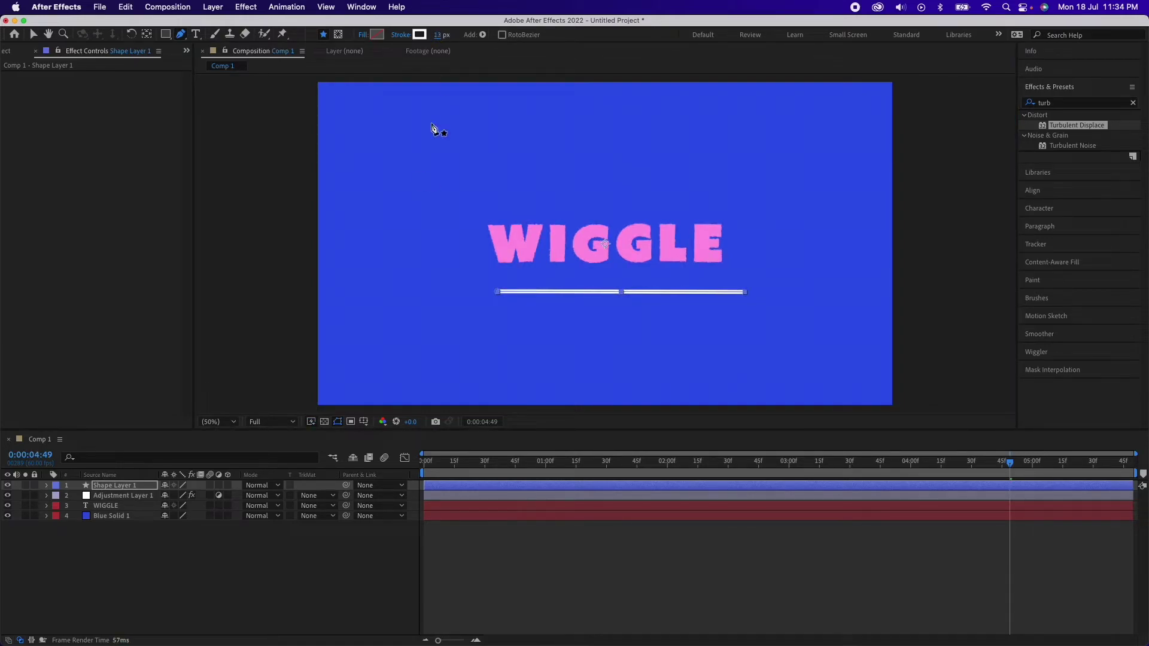
{"action": "left_click", "coordinate": [210, 563]}
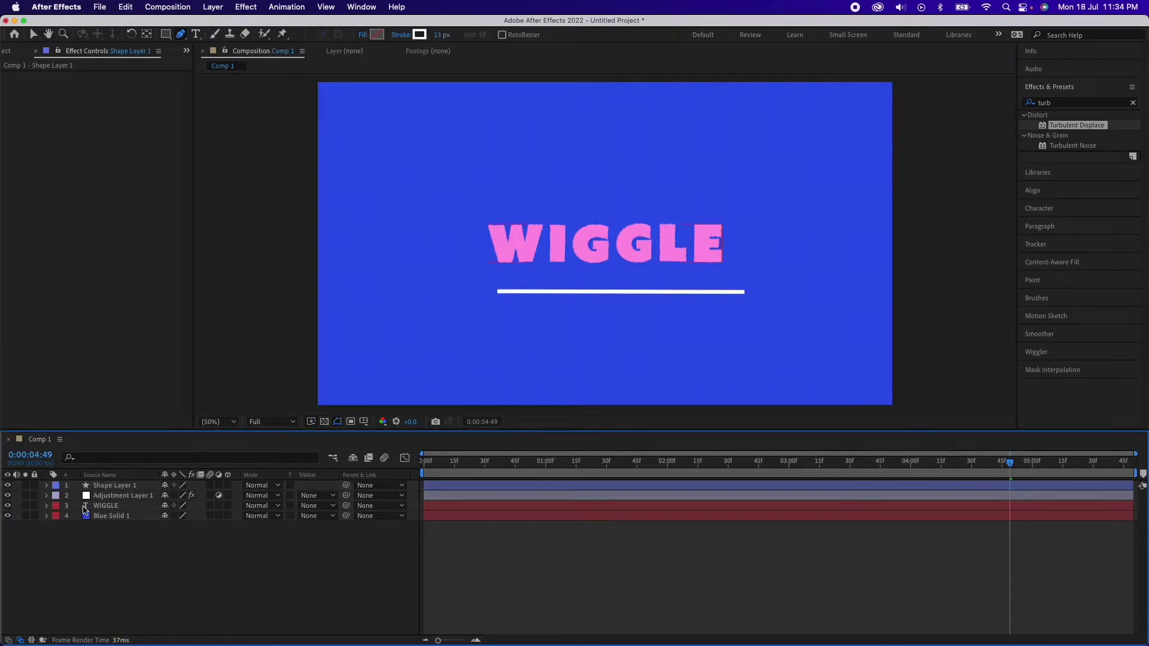
- Centre Shape Layer 1 horizontally in the composition
{"action": "left_click", "coordinate": [119, 495]}
{"action": "left_click", "coordinate": [148, 487]}
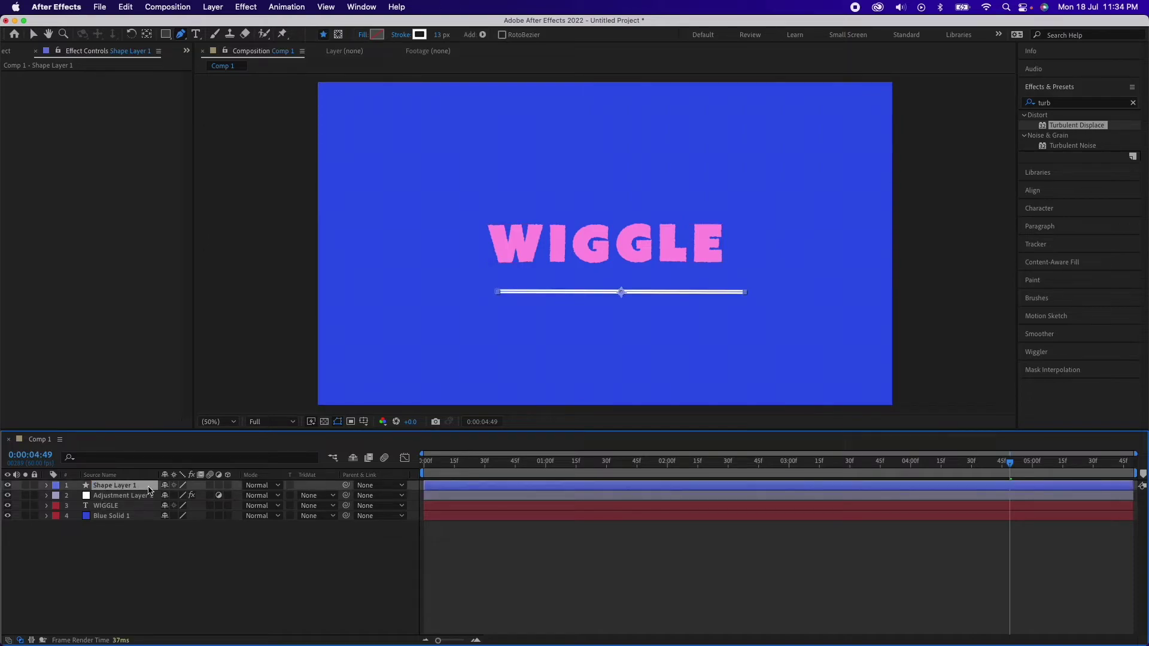
{"action": "left_click", "coordinate": [1063, 198]}
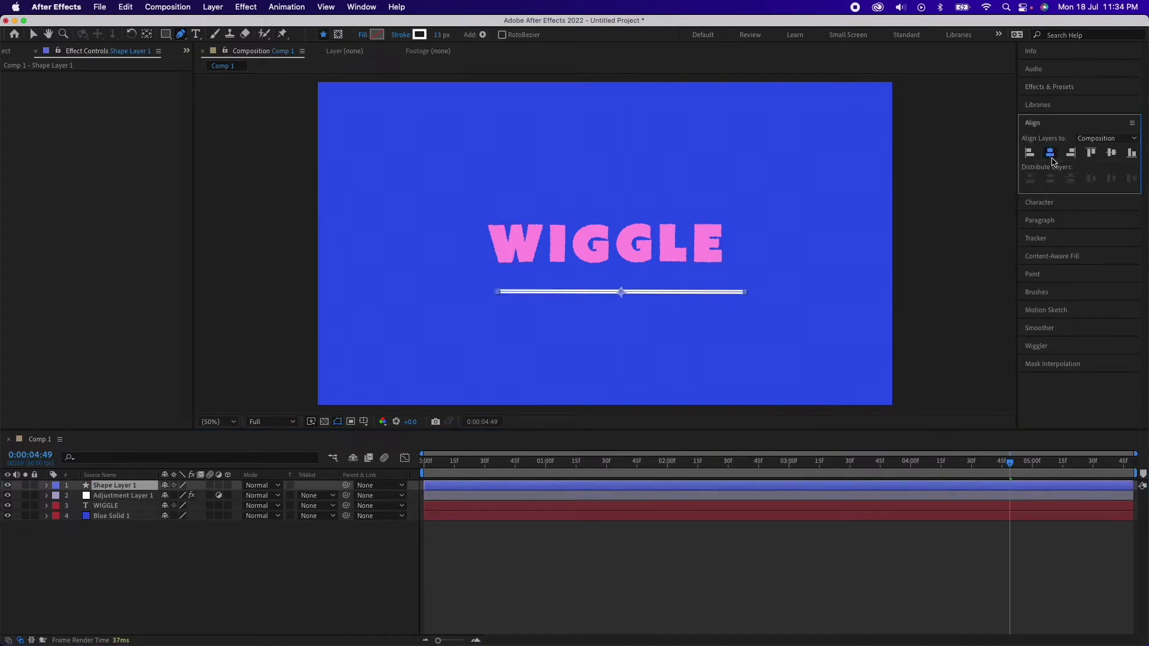
{"action": "left_click", "coordinate": [1049, 152]}
{"action": "left_click", "coordinate": [198, 567]}
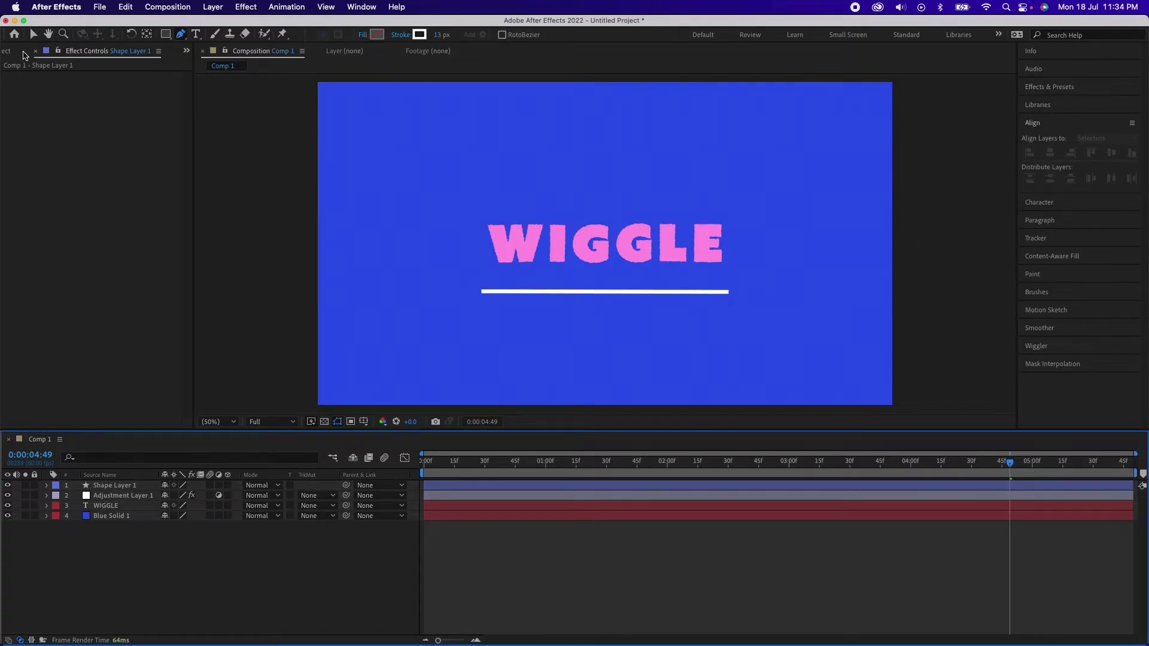
{"action": "left_click", "coordinate": [24, 52]}
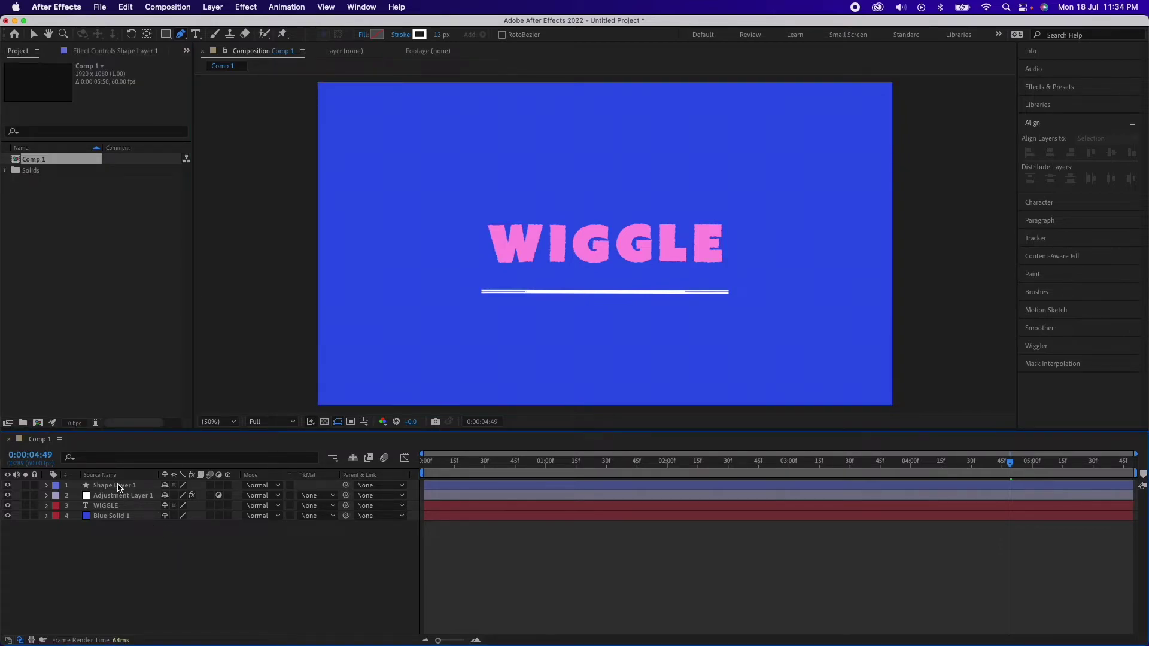
- Move Shape Layer 1 below Adjustment Layer 1 and preview the wiggle
{"action": "mouse_move", "coordinate": [123, 486]}
{"action": "left_mouse_down"}
{"action": "mouse_move", "coordinate": [139, 488]}
{"action": "mouse_move", "coordinate": [137, 502]}
{"action": "left_mouse_up"}
{"action": "left_click", "coordinate": [152, 547]}
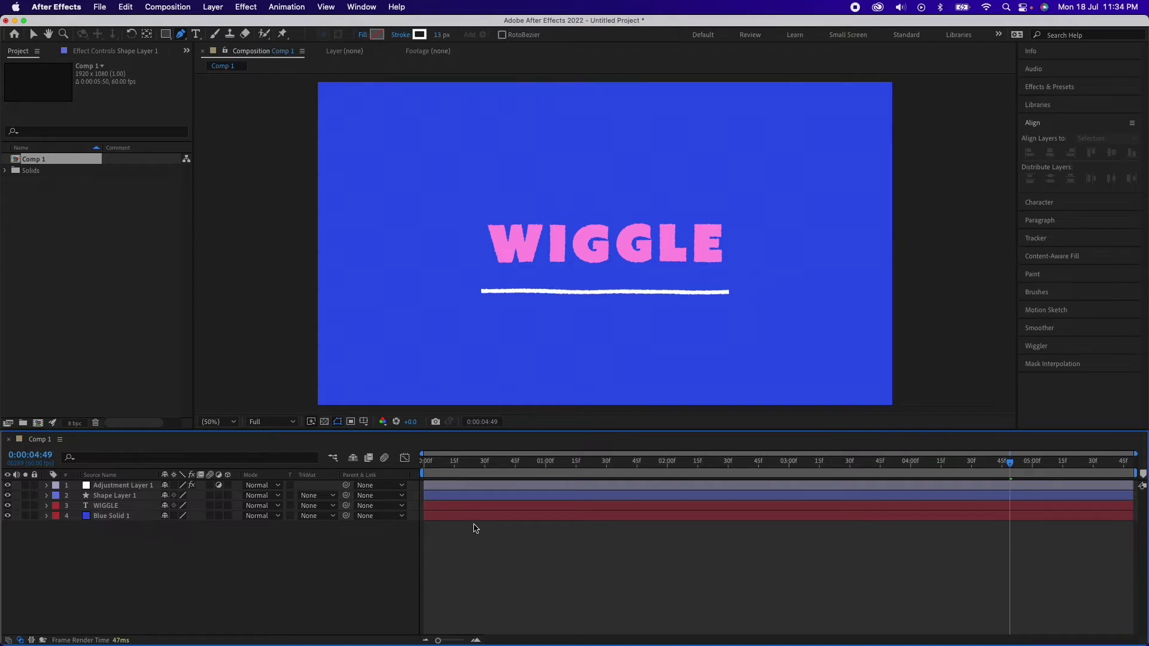
{"action": "key", "text": "space"}
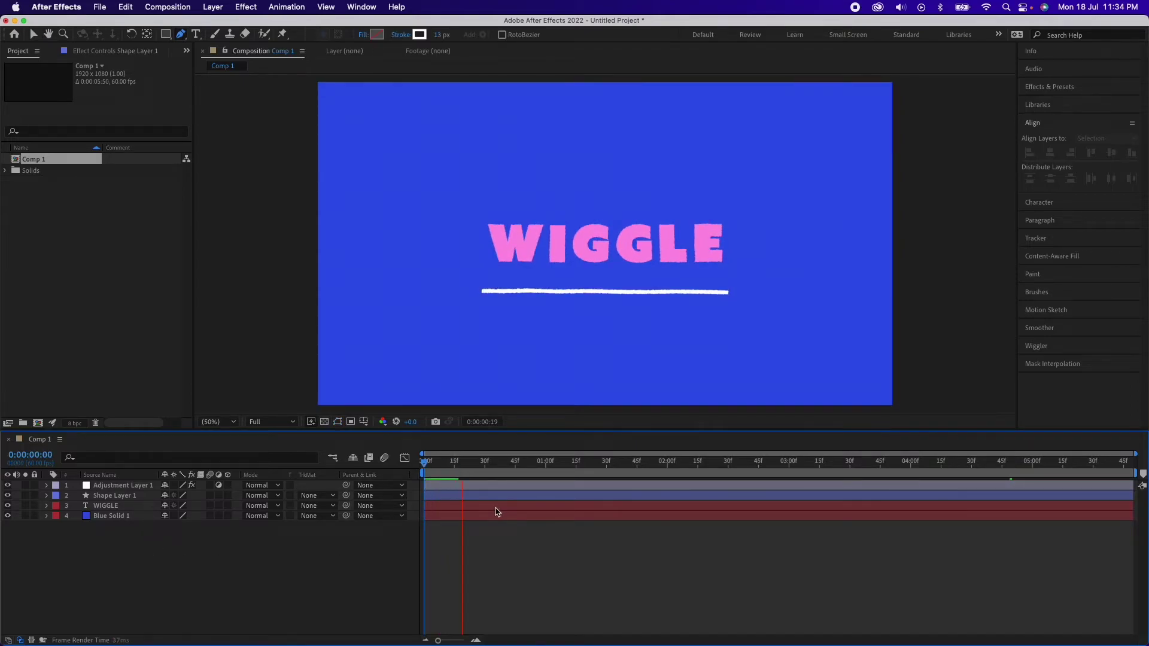
- Set the underline's stroke width to 6 px
{"action": "left_click", "coordinate": [147, 497]}
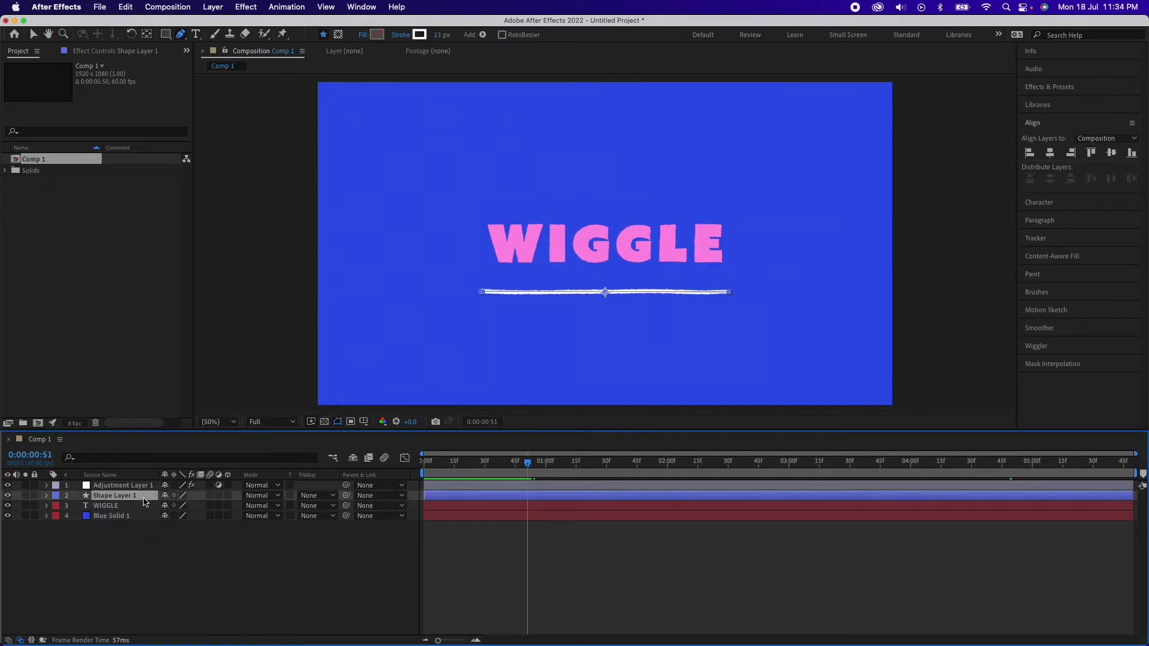
{"action": "left_click", "coordinate": [441, 36]}
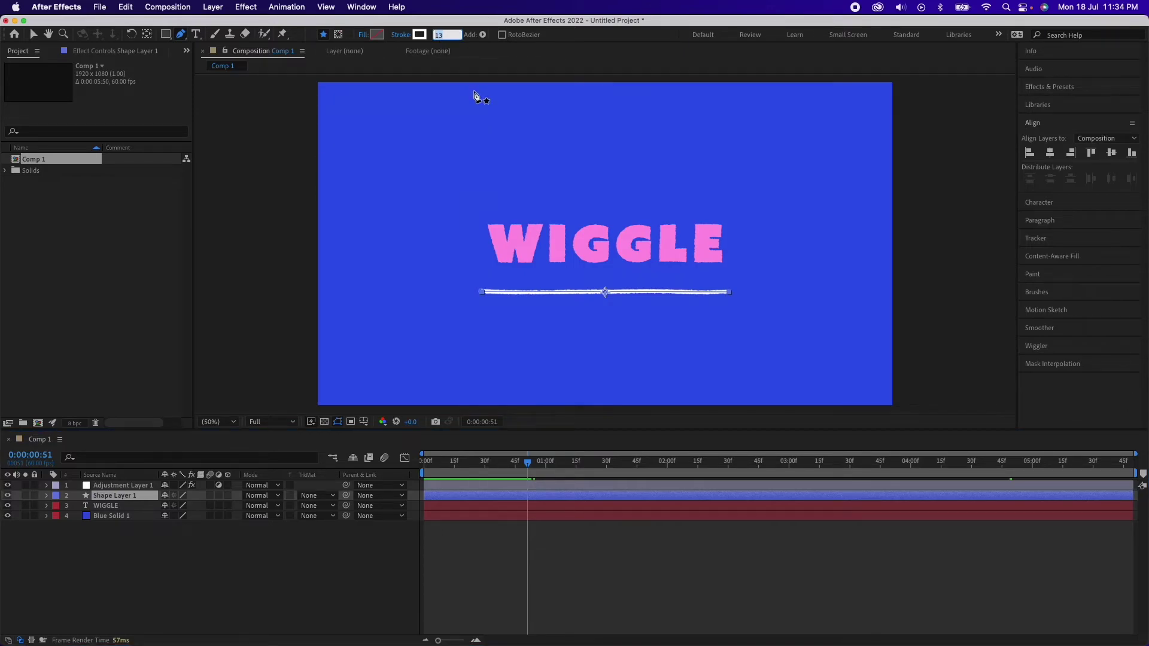
{"action": "type", "text": "6"}
{"action": "key", "text": "Return"}
{"action": "left_click", "coordinate": [297, 573]}
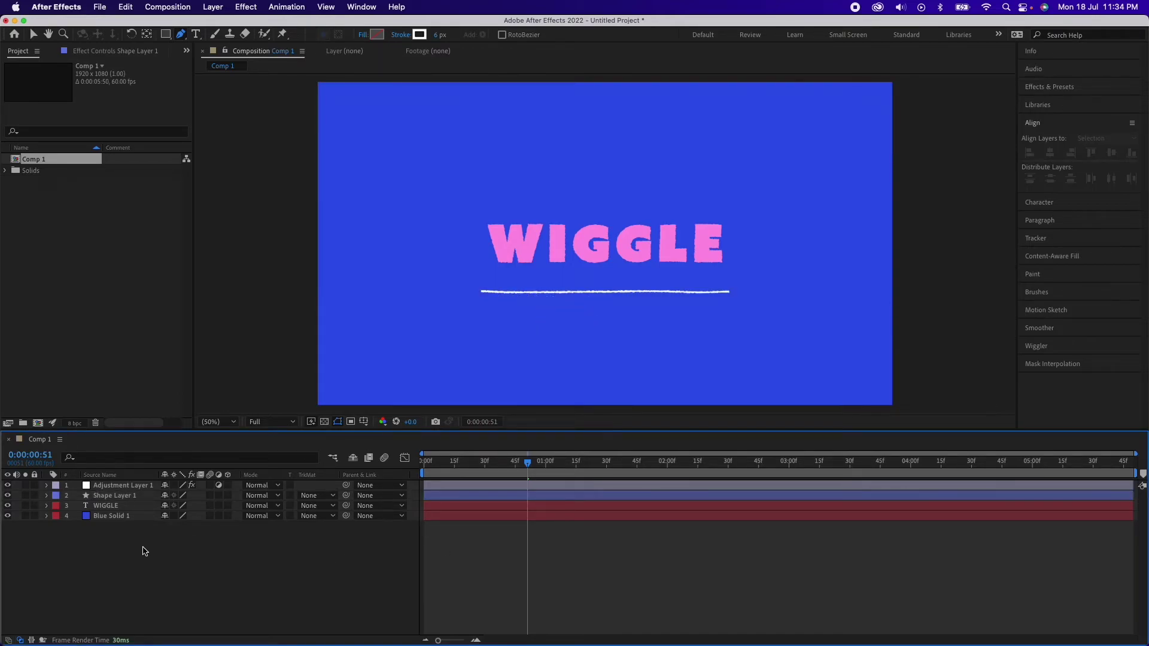
{"action": "left_click", "coordinate": [115, 497]}
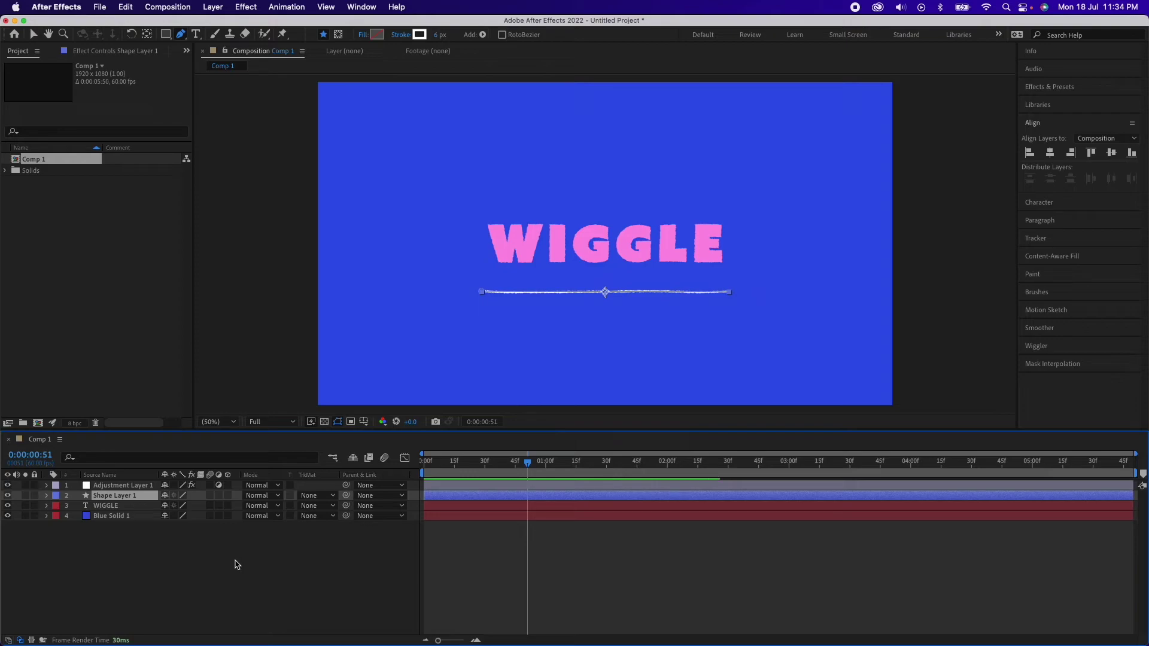
- Apply the Roughen Edges effect to Shape Layer 1
{"action": "left_click", "coordinate": [1060, 90]}
{"action": "left_click", "coordinate": [1066, 106]}
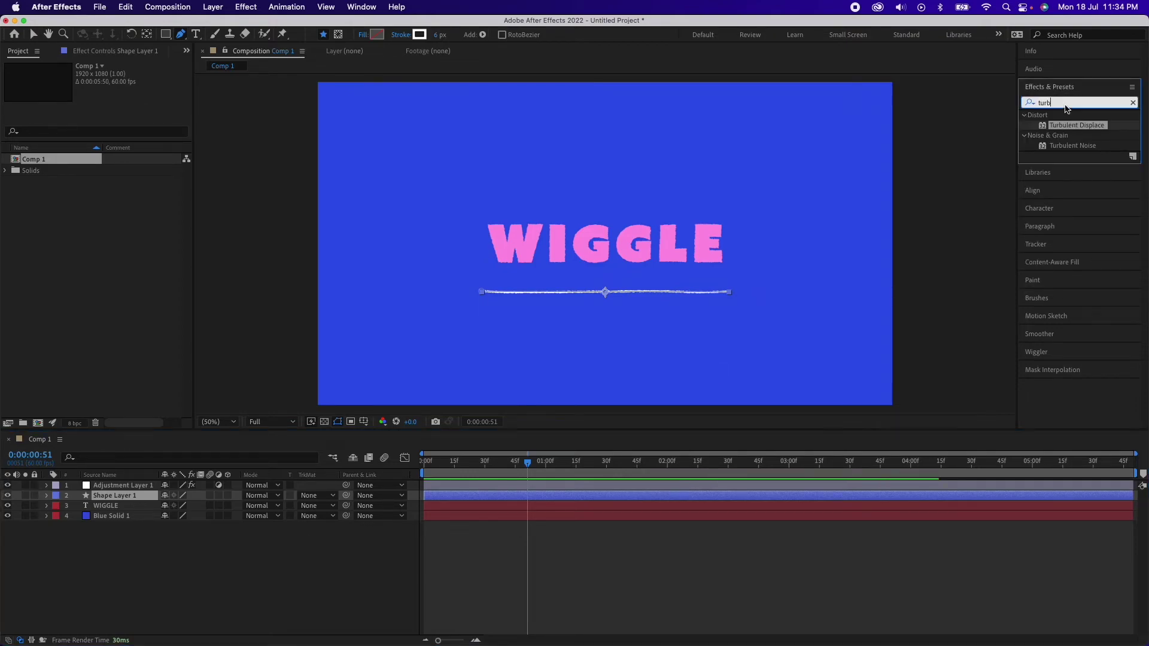
{"action": "type", "text": "roug"}
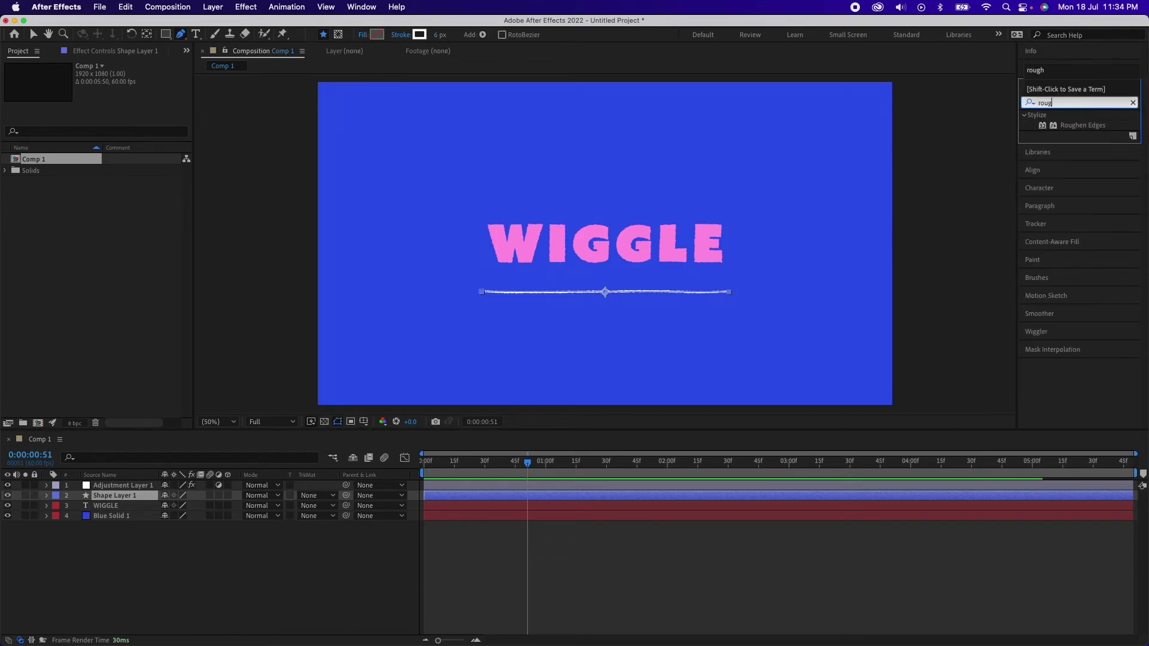
{"action": "type", "text": "h"}
{"action": "left_click", "coordinate": [1094, 126]}
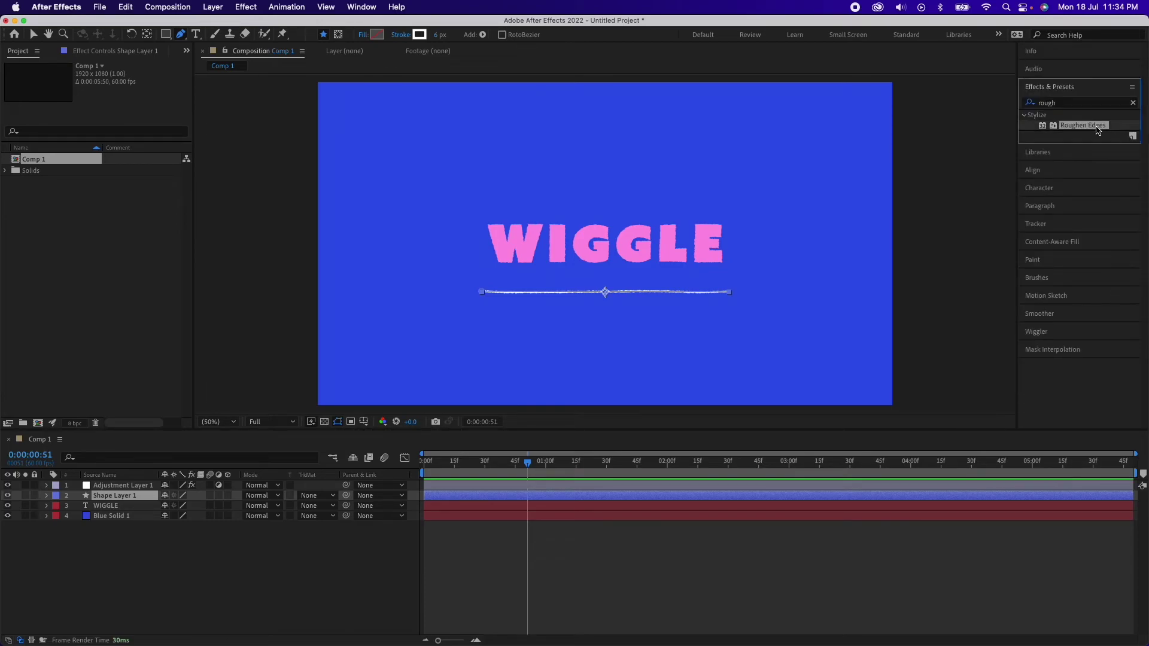
{"action": "left_click_drag", "start_coordinate": [1098, 130], "coordinate": [150, 500]}
{"action": "key", "text": "v"}
{"action": "left_click", "coordinate": [196, 555]}
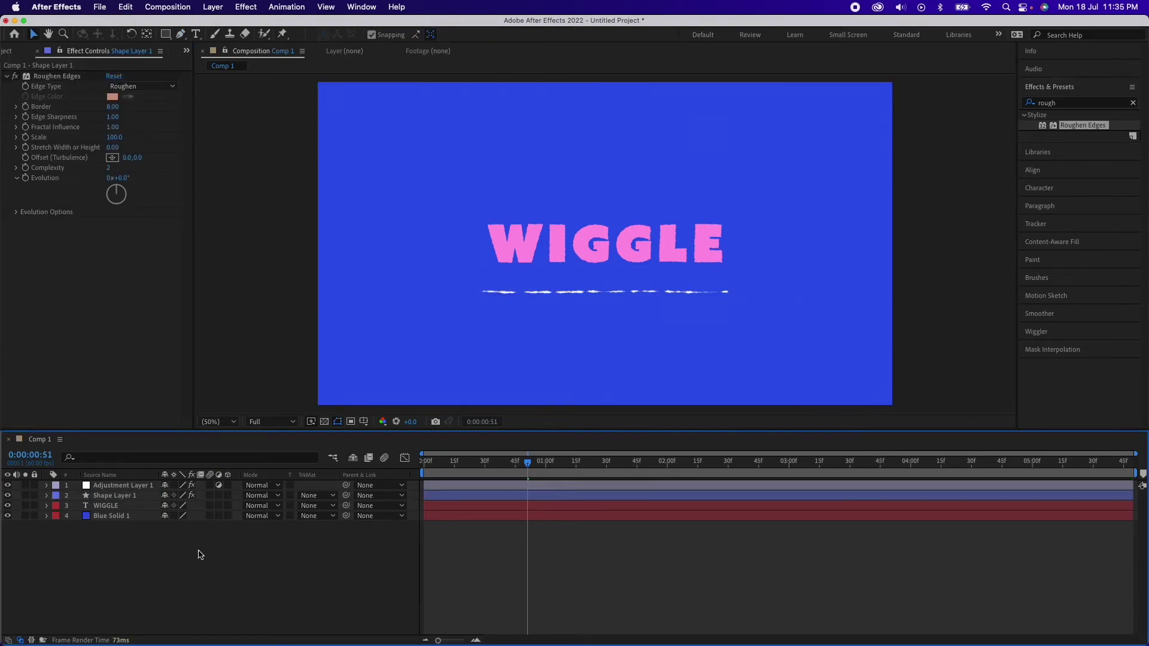
{"action": "left_click", "coordinate": [135, 496]}
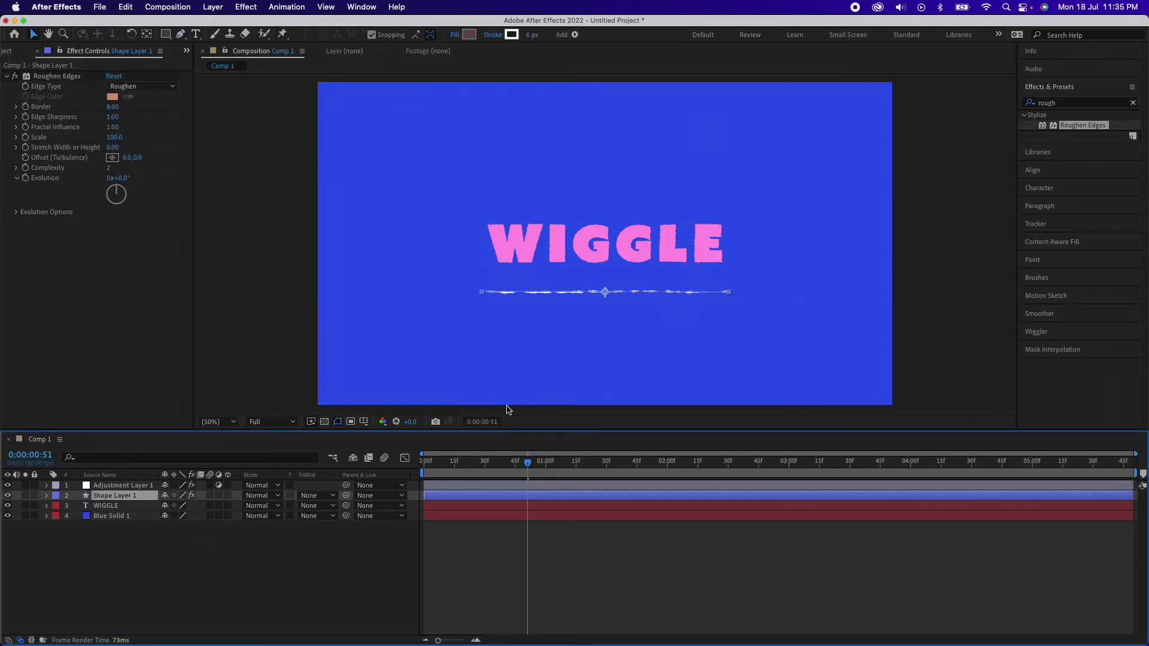
- Set the Roughen Edges Border to 5
{"action": "left_click", "coordinate": [112, 107]}
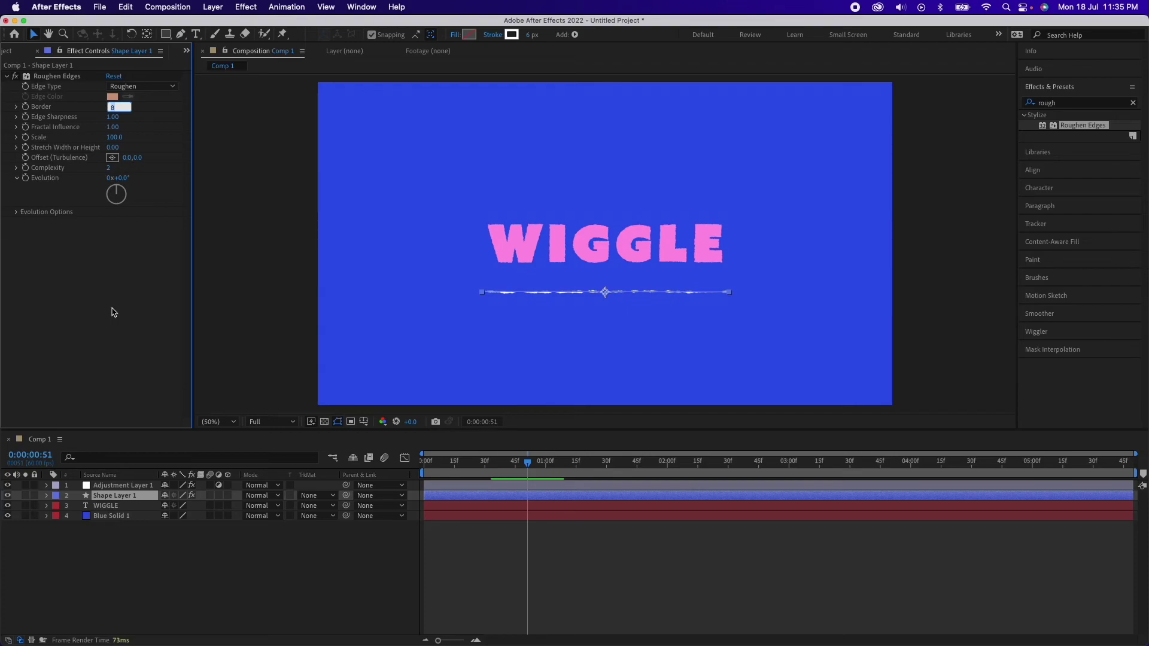
{"action": "type", "text": "2"}
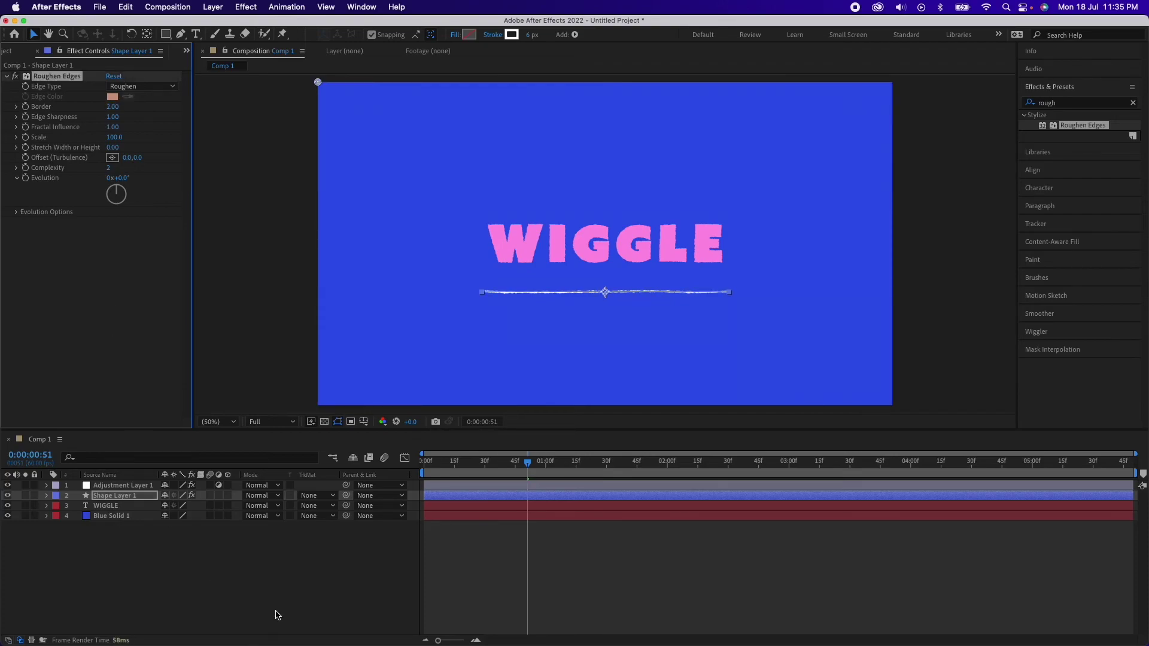
{"action": "left_click", "coordinate": [278, 616]}
{"action": "left_click", "coordinate": [112, 107]}
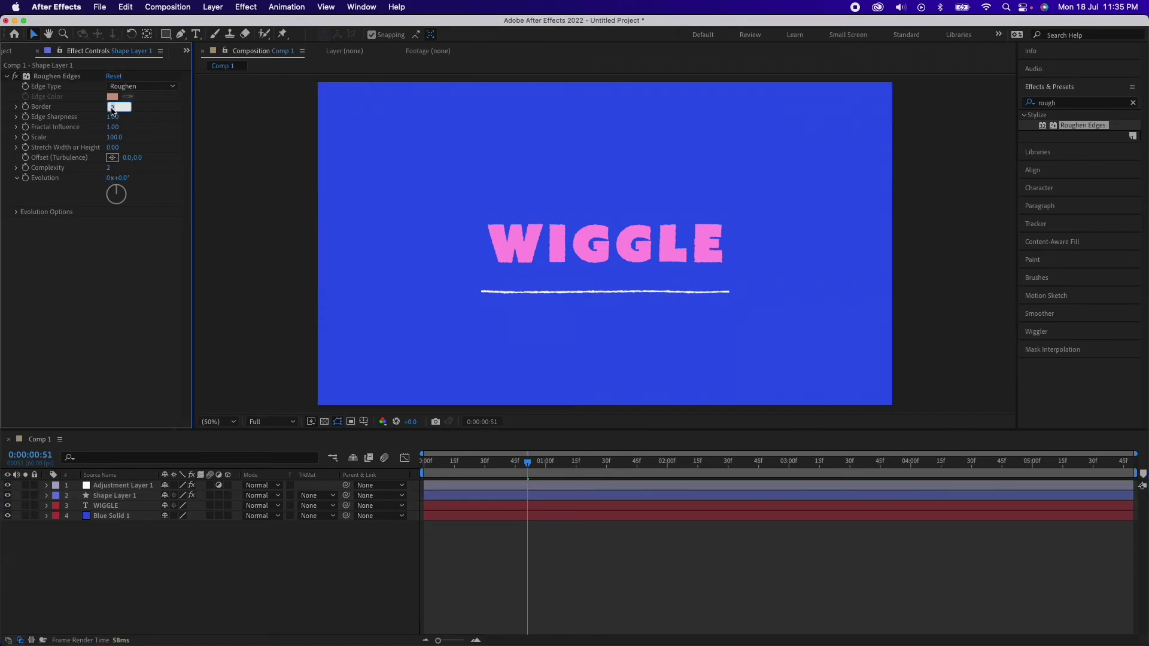
{"action": "type", "text": "5"}
{"action": "key", "text": "Return"}
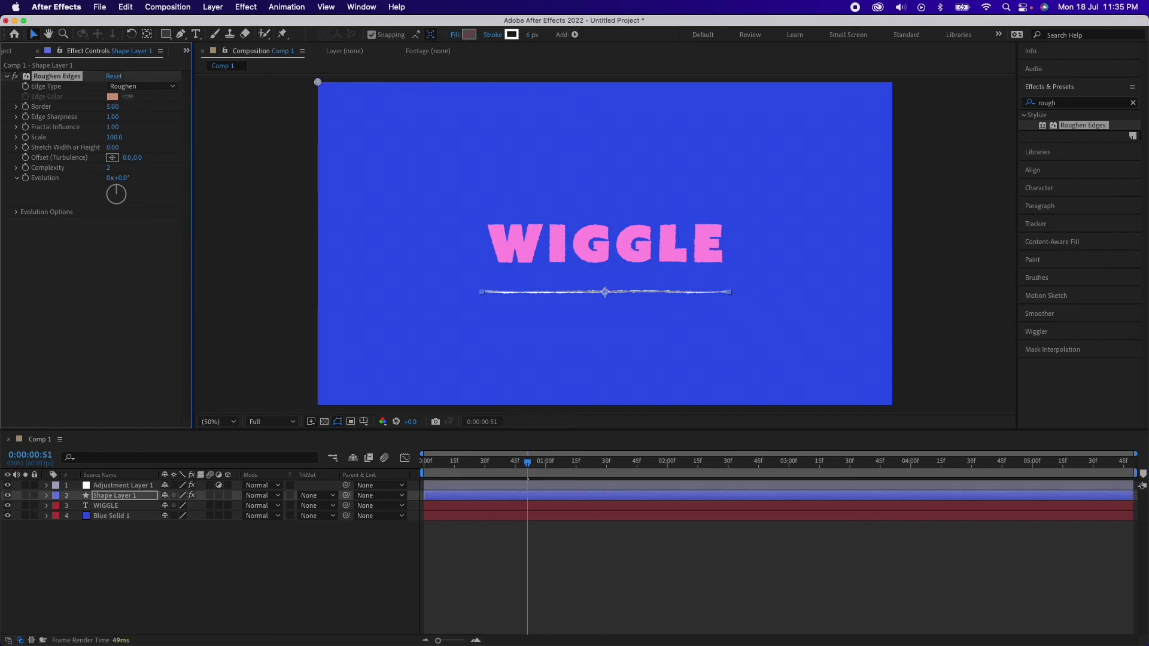
{"action": "left_click", "coordinate": [335, 572]}
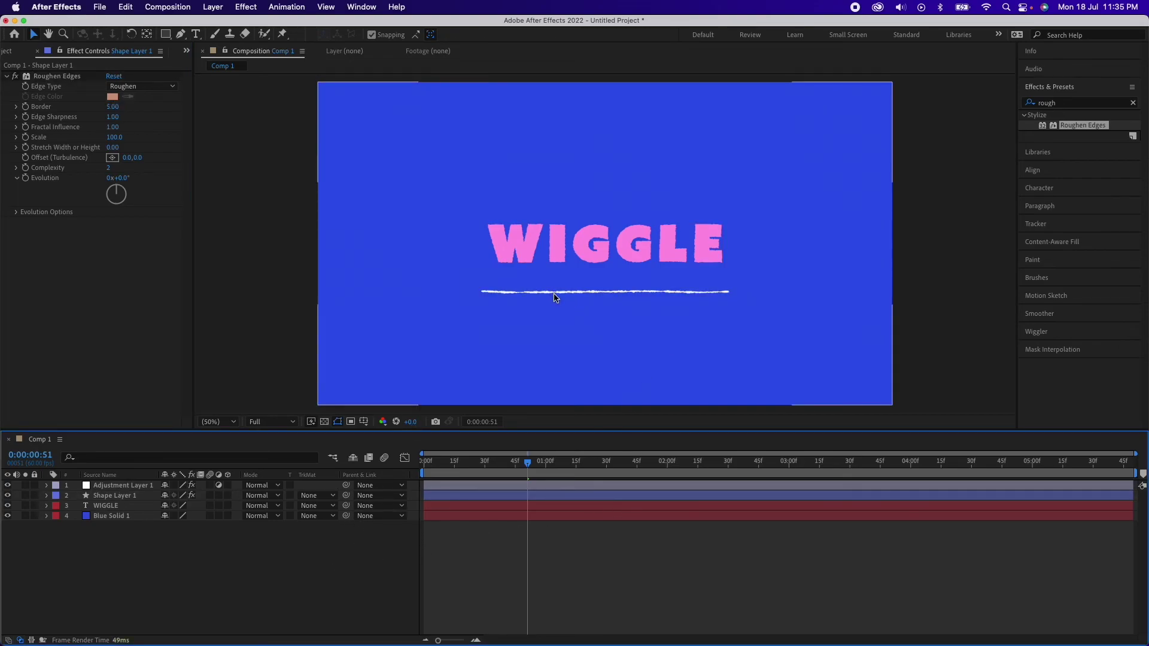